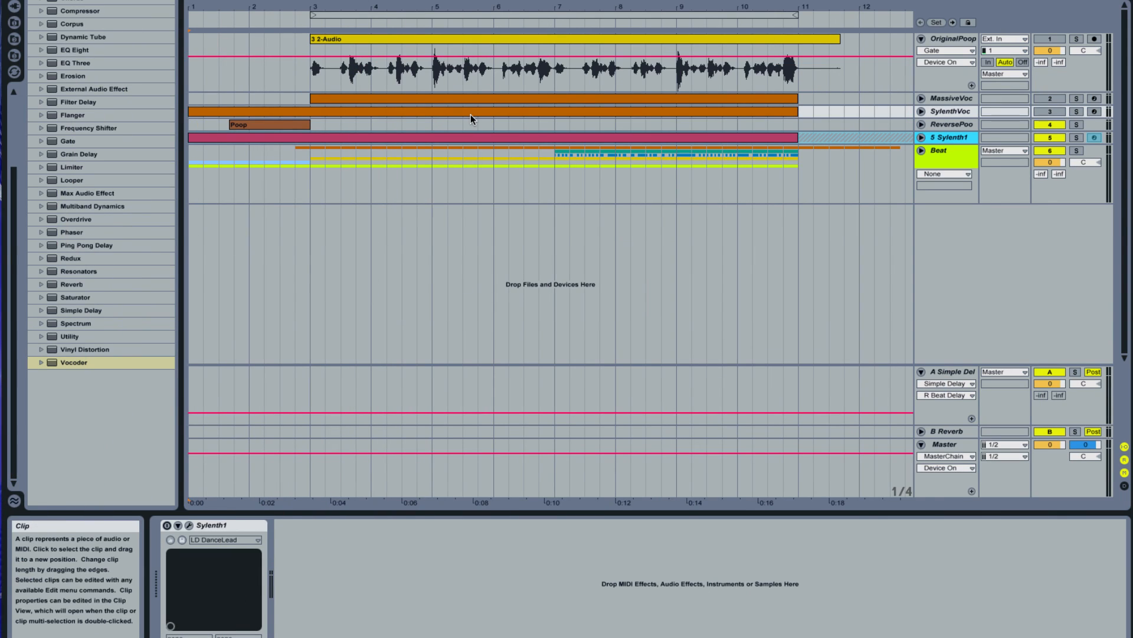
Step: Play through the whole arrangement, select the OriginalPoop track and solo it
key("space")
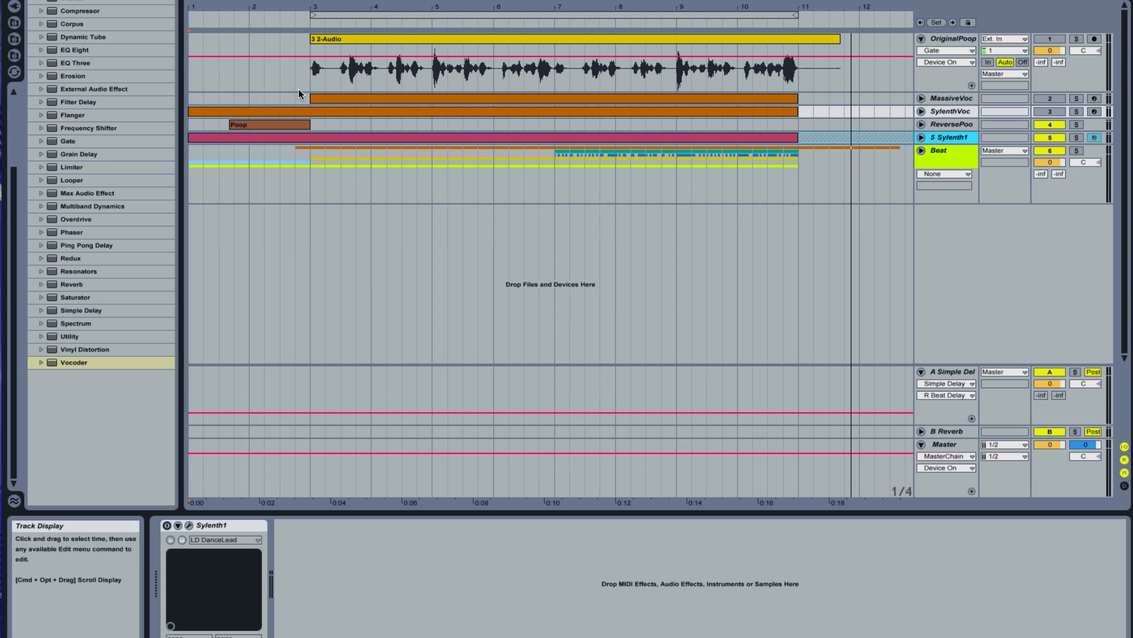
left_click(957, 40)
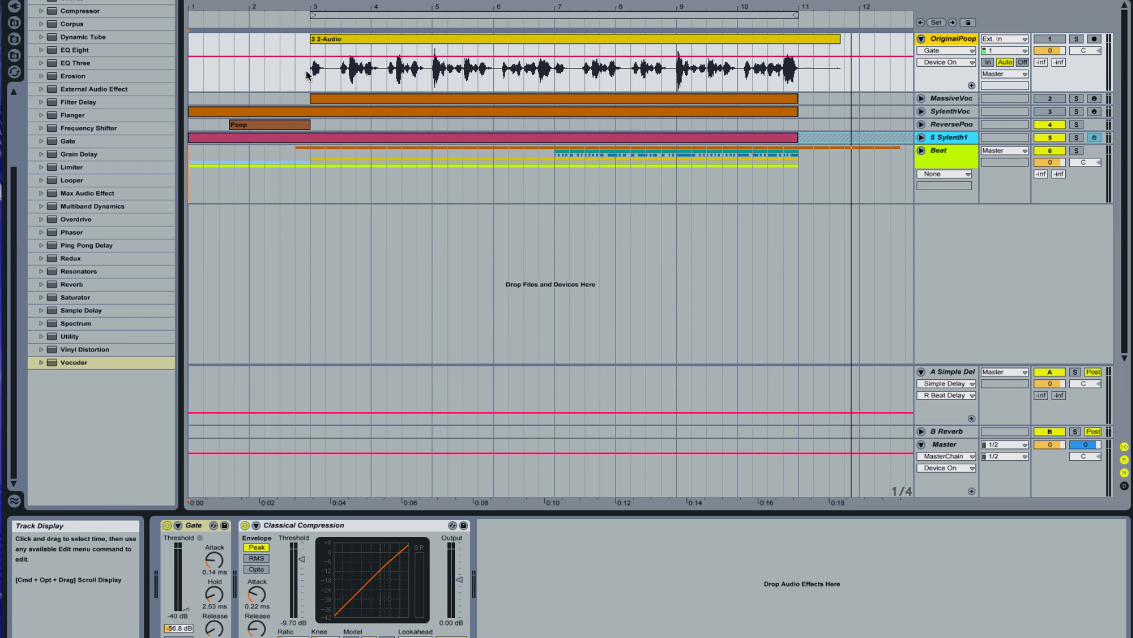
left_click(1075, 39)
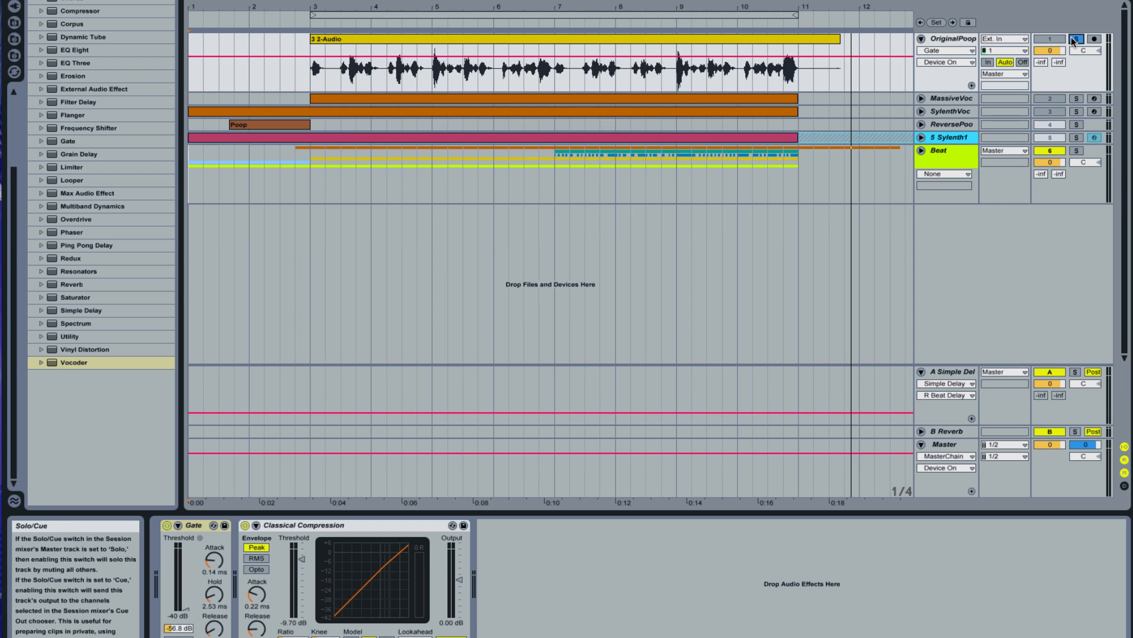
Step: Bypass the Gate and Classical Compression on OriginalPoop and audition the unprocessed recording from bar 3
left_click(244, 524)
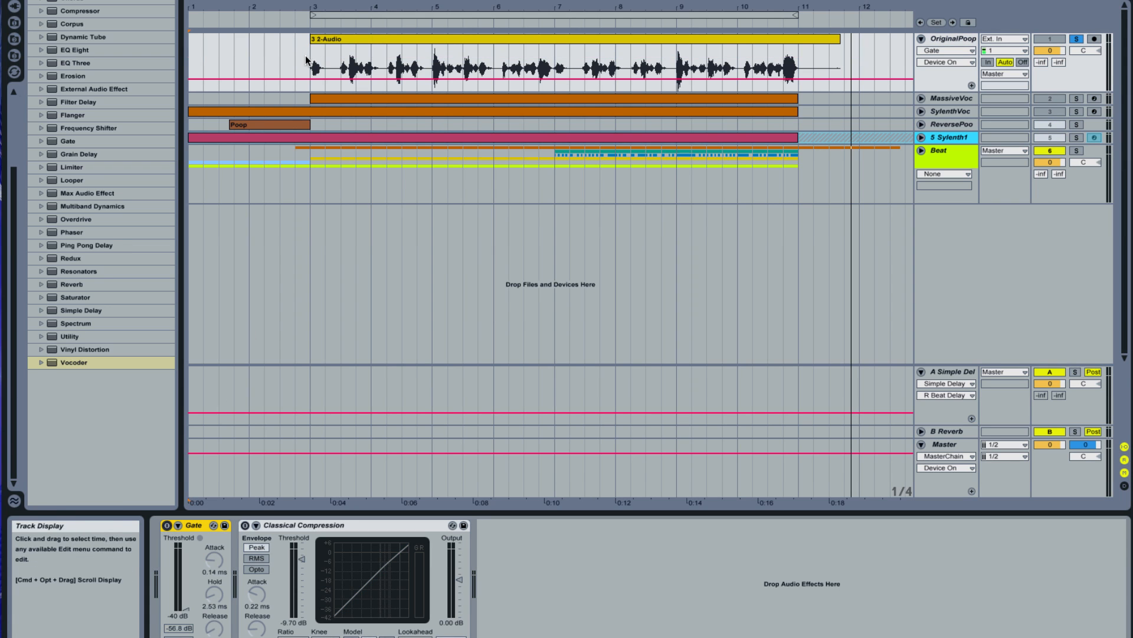
left_click(310, 55)
key("space")
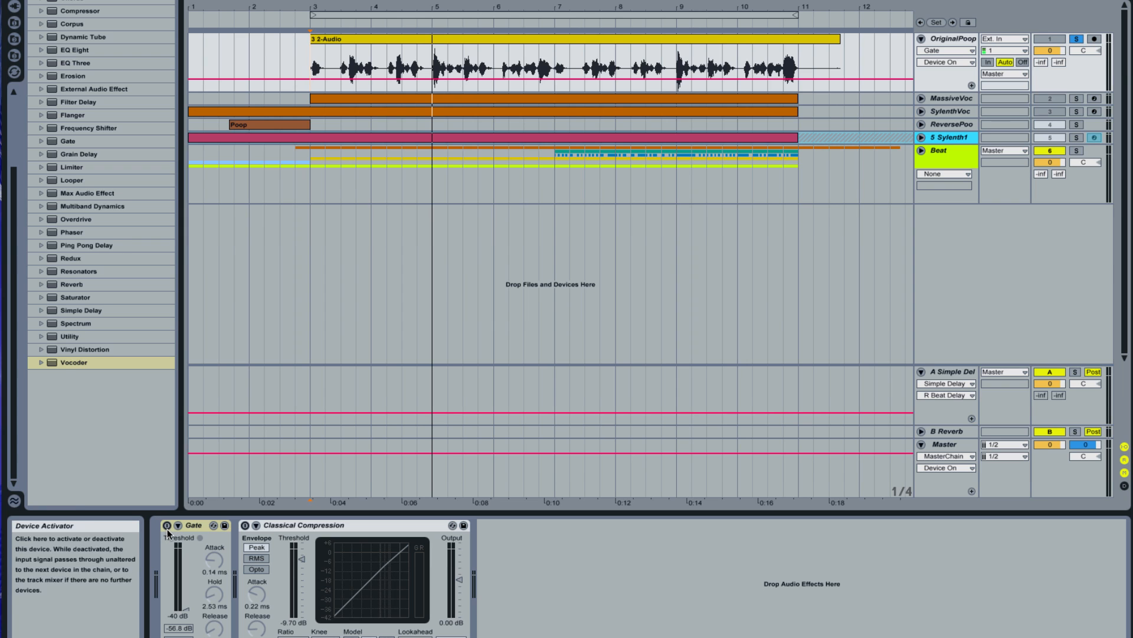
key("space")
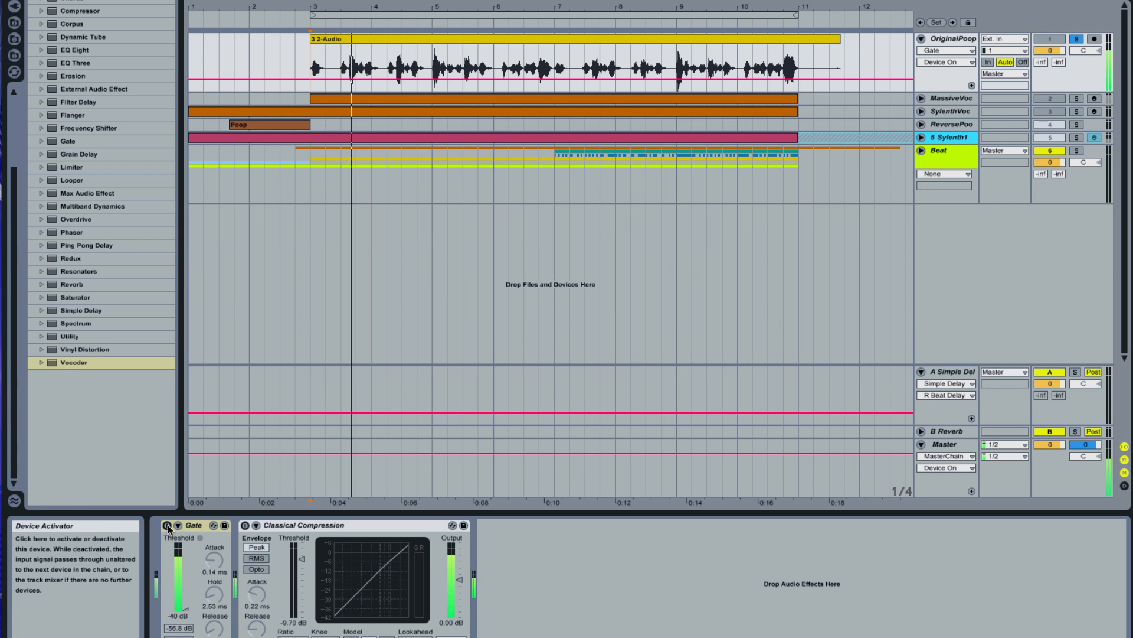
Step: Compare the vocal with the Gate off and on, leave it on, and play it with Classical Compression re-enabled
left_click(167, 525)
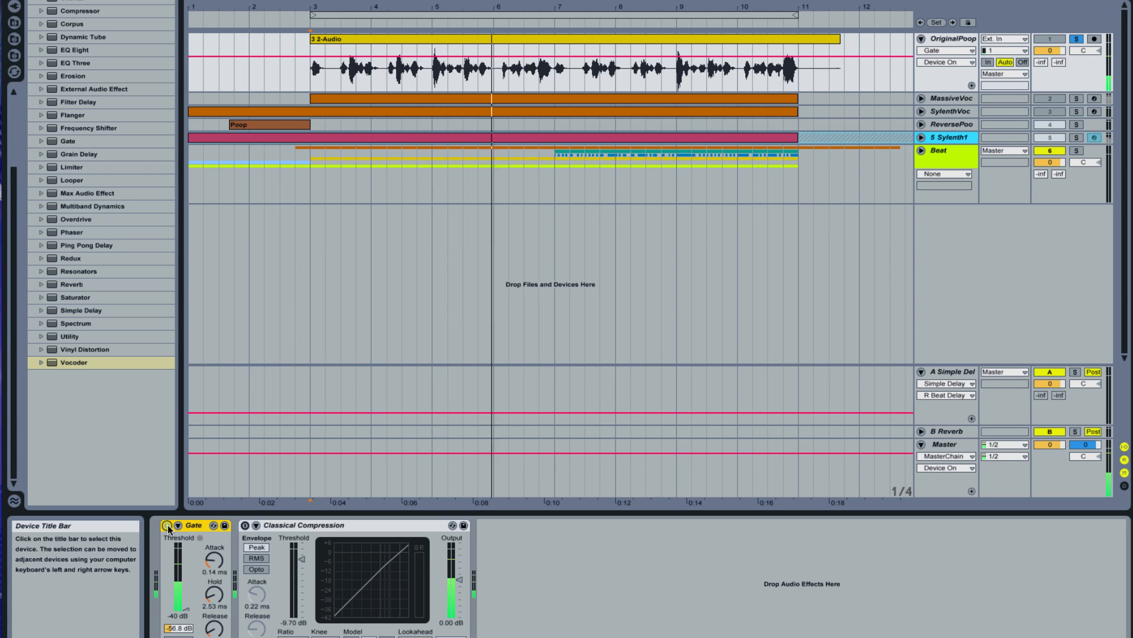
left_click(168, 525)
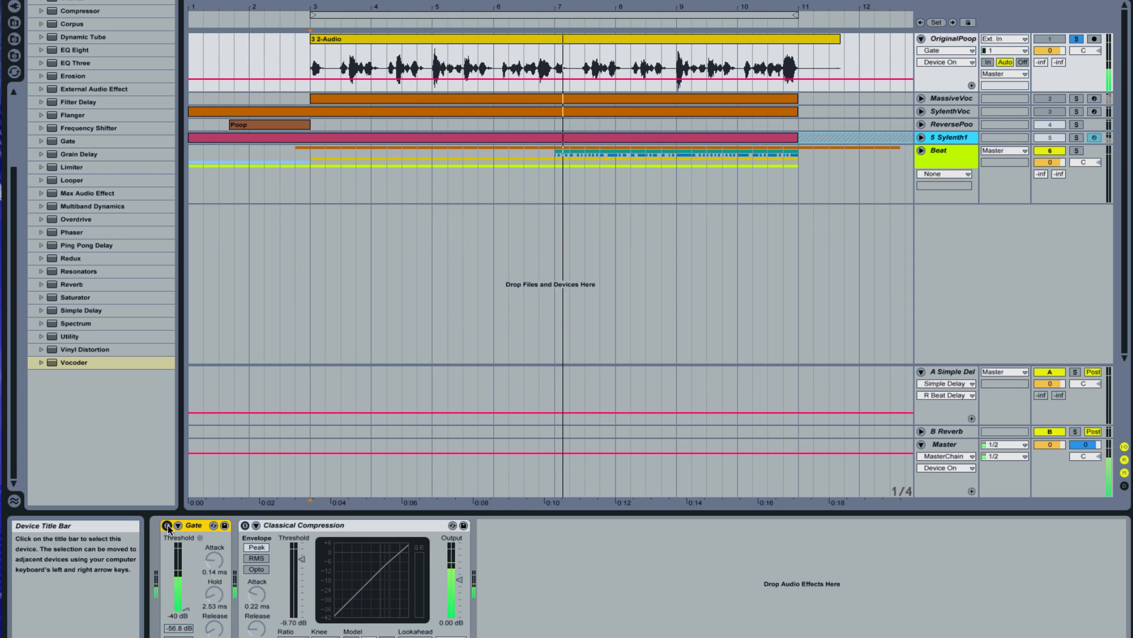
left_click(167, 525)
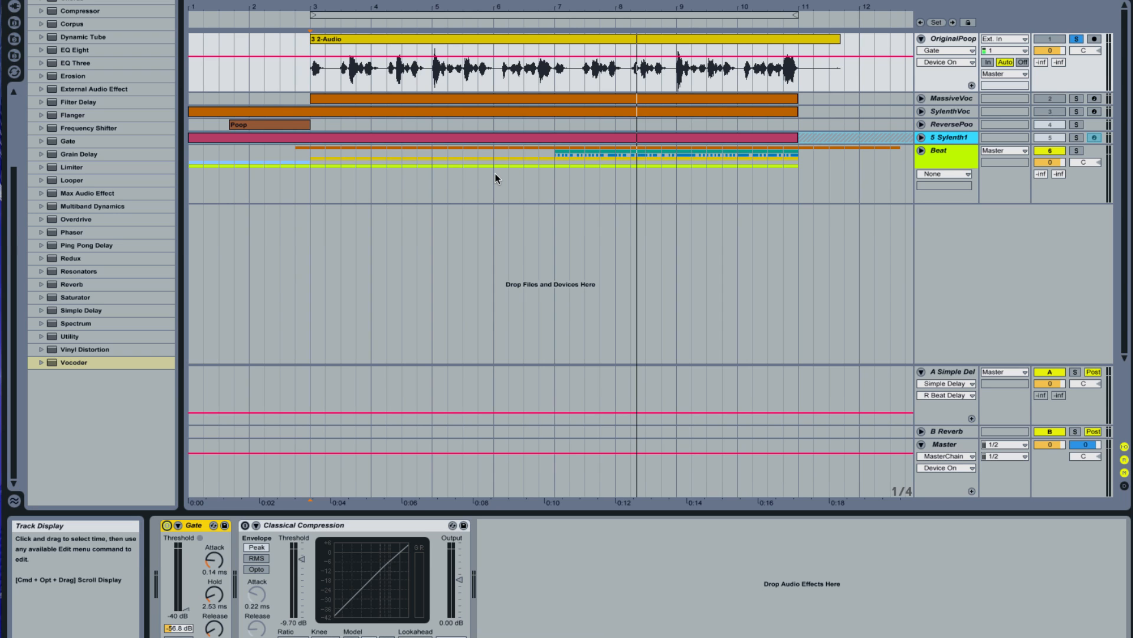
left_click(245, 526)
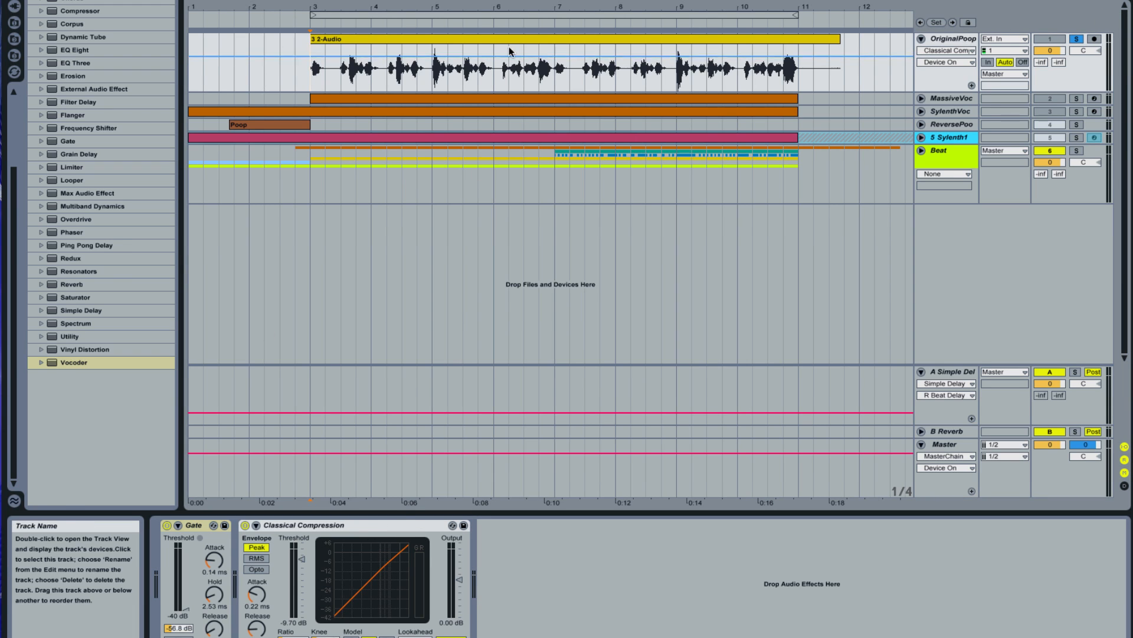
key("space")
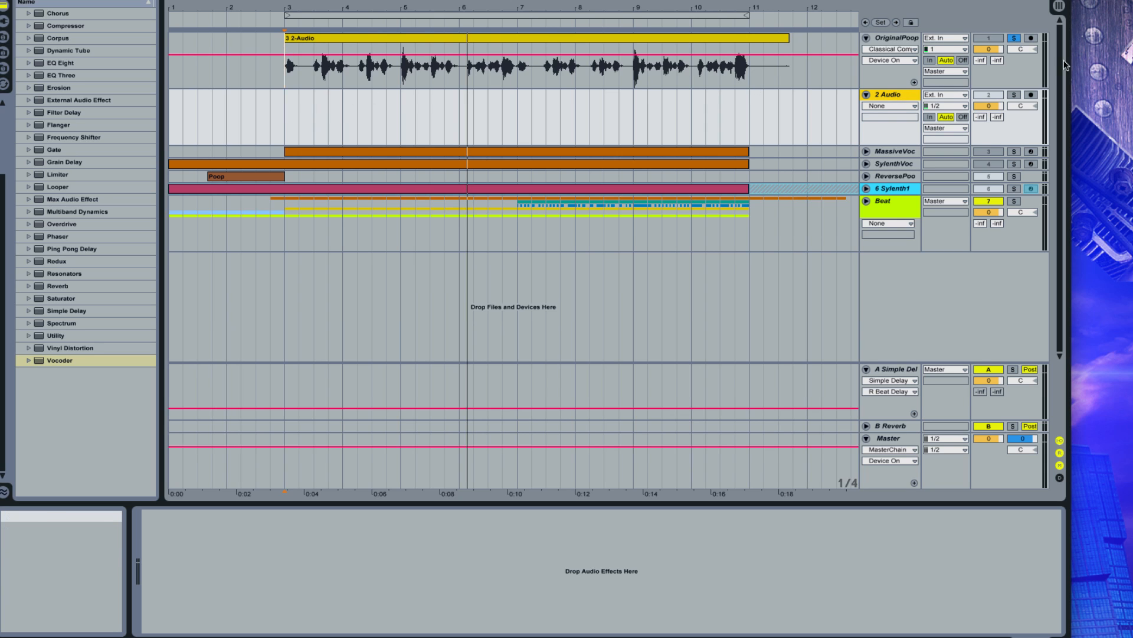
Step: Set the 2 Audio track's input to OriginalPoop, arm the track and record the processed vocal onto it
left_click(951, 94)
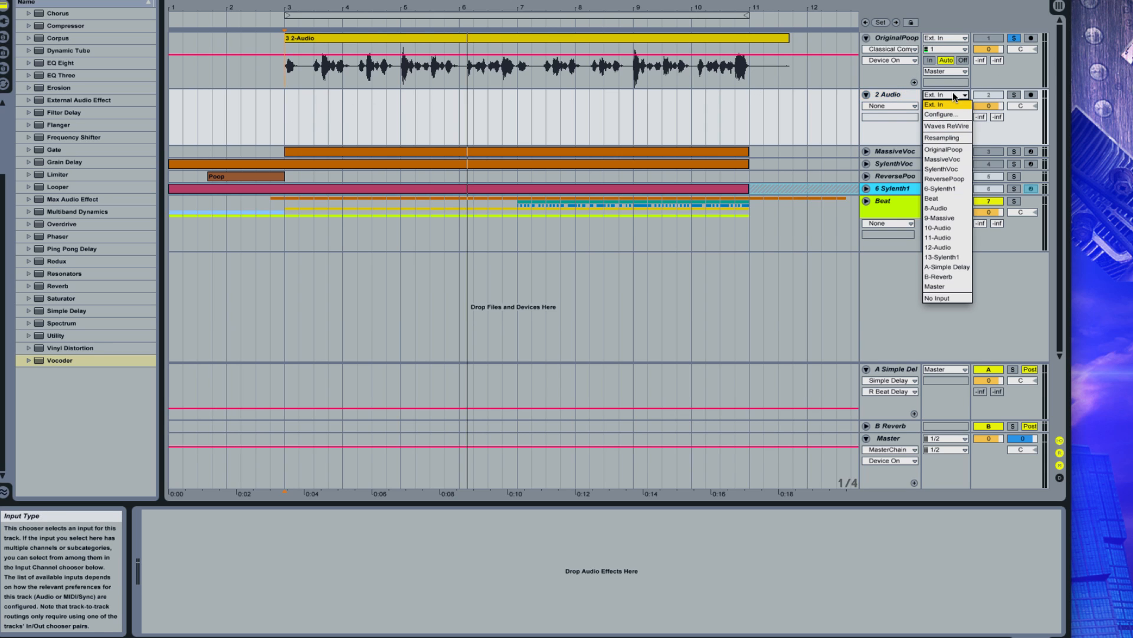
left_click(956, 149)
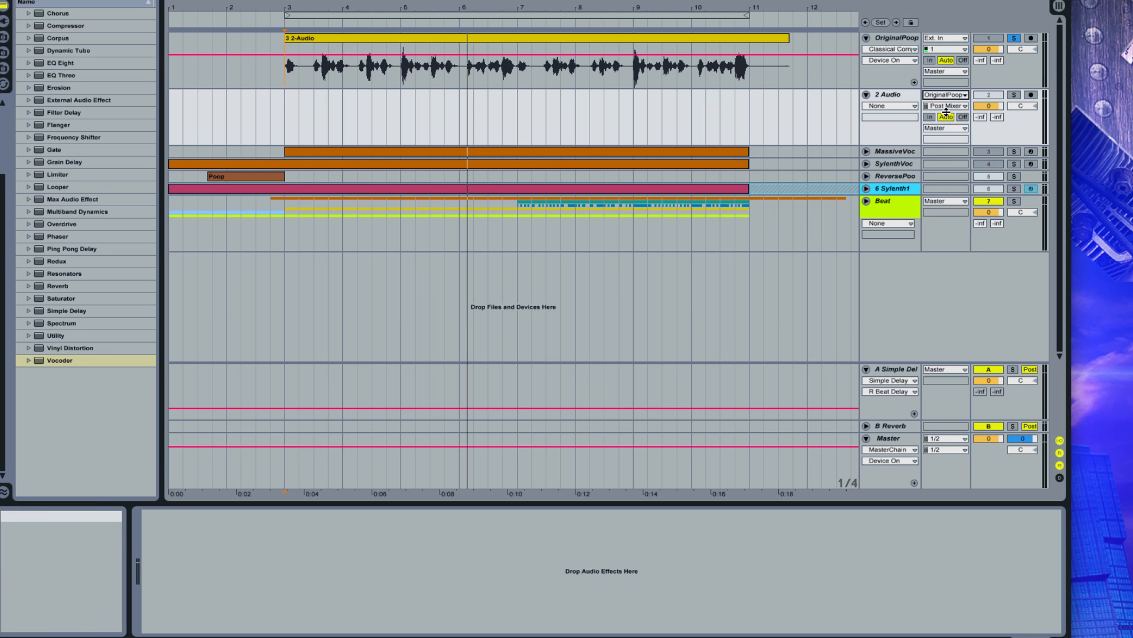
left_click(1031, 94)
key("space")
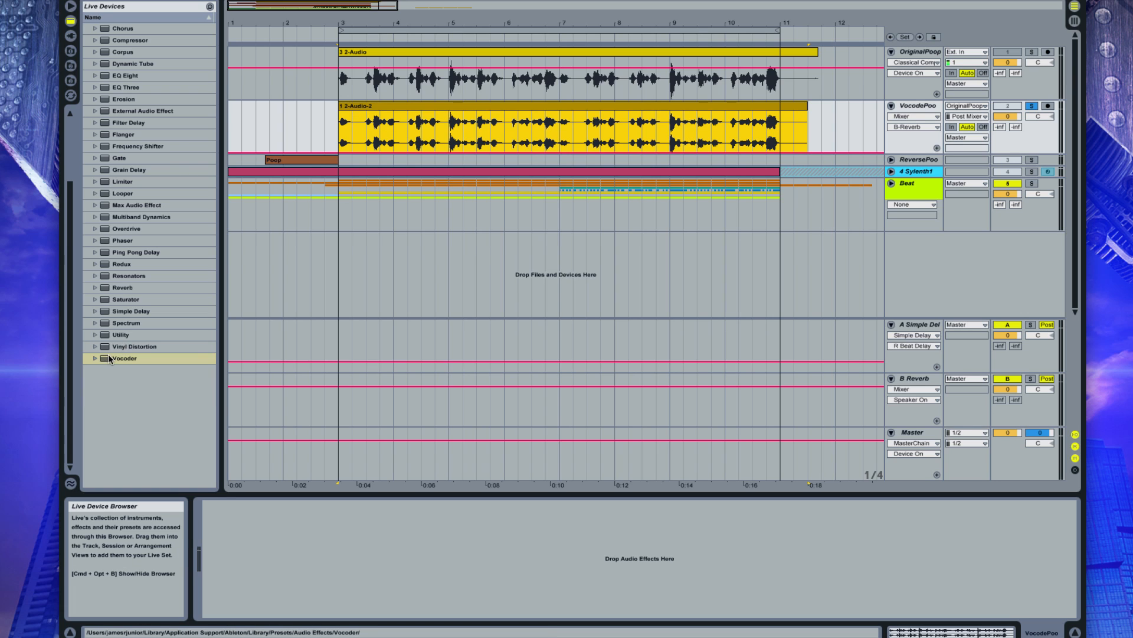
Step: Add a Vocoder to the VocodePoo track and play the clip through it
left_click_drag(118, 358, 314, 126)
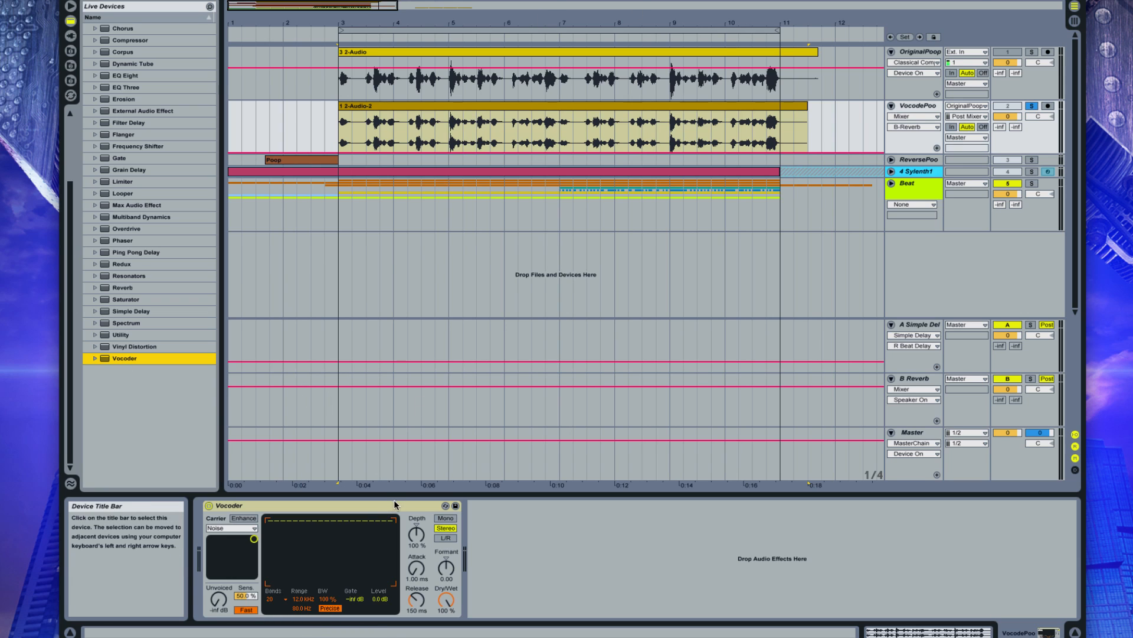
left_click(378, 507)
key("space")
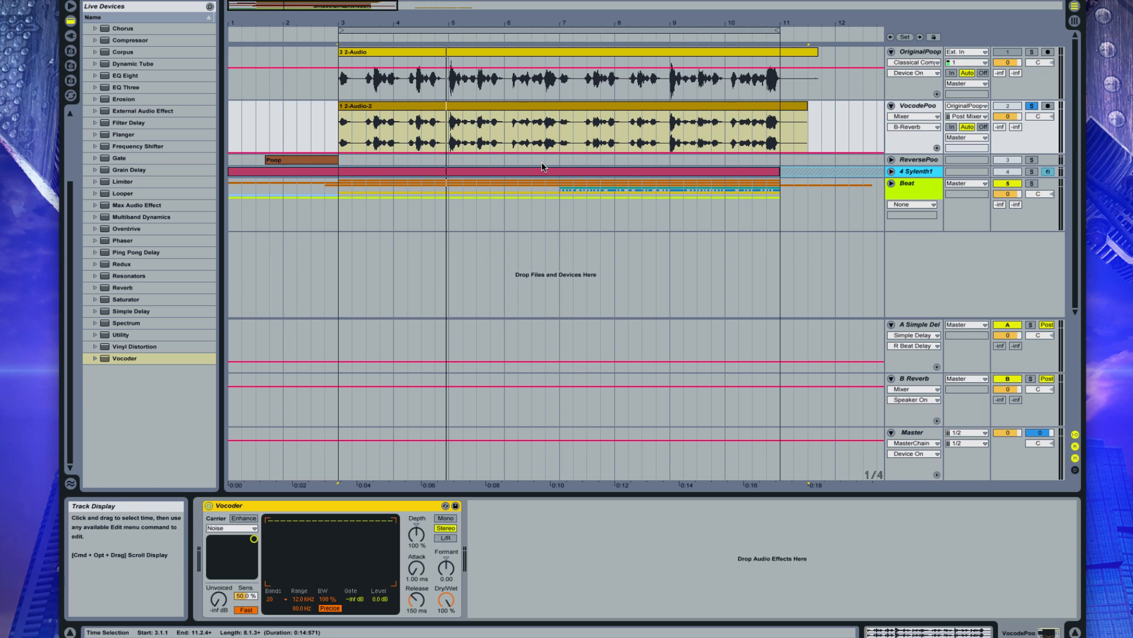
Step: Insert a new MIDI track directly below VocodePoo and unfold it
left_click(919, 107)
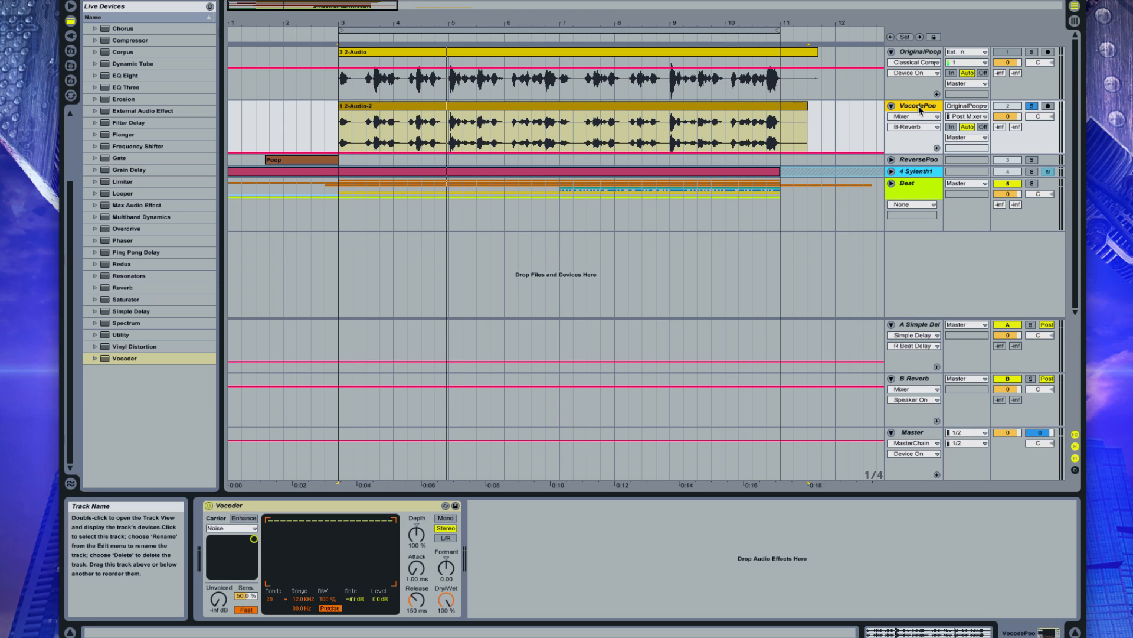
key("ctrl+shift+t")
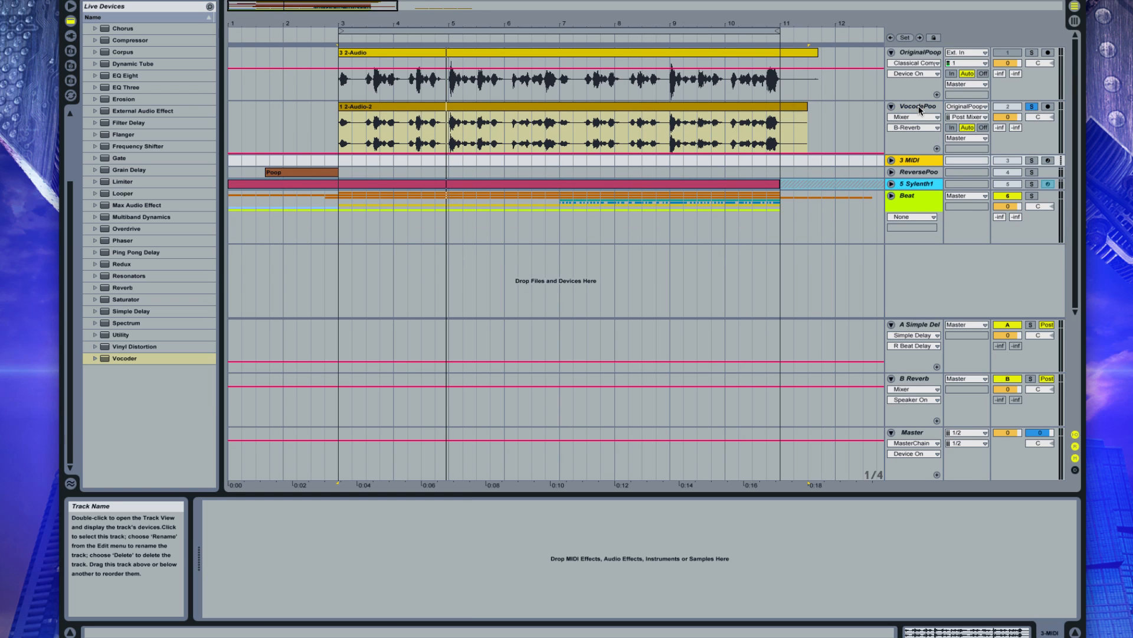
left_click(891, 160)
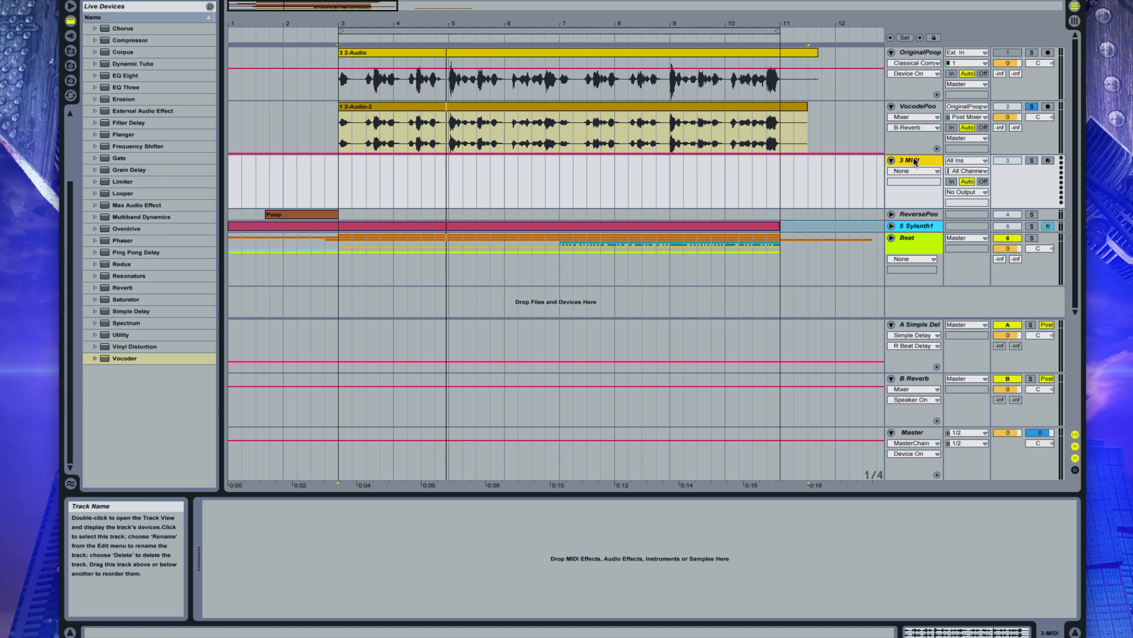
Step: Load the Massive plug-in onto the new MIDI track and close its editor window
left_click(338, 175)
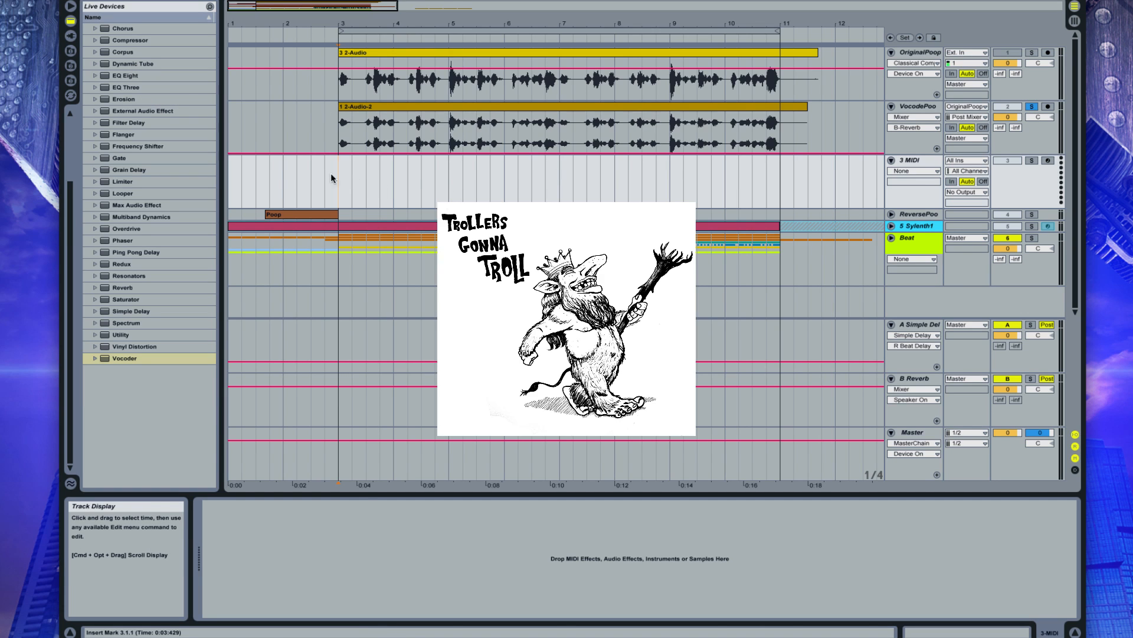
left_click(139, 75)
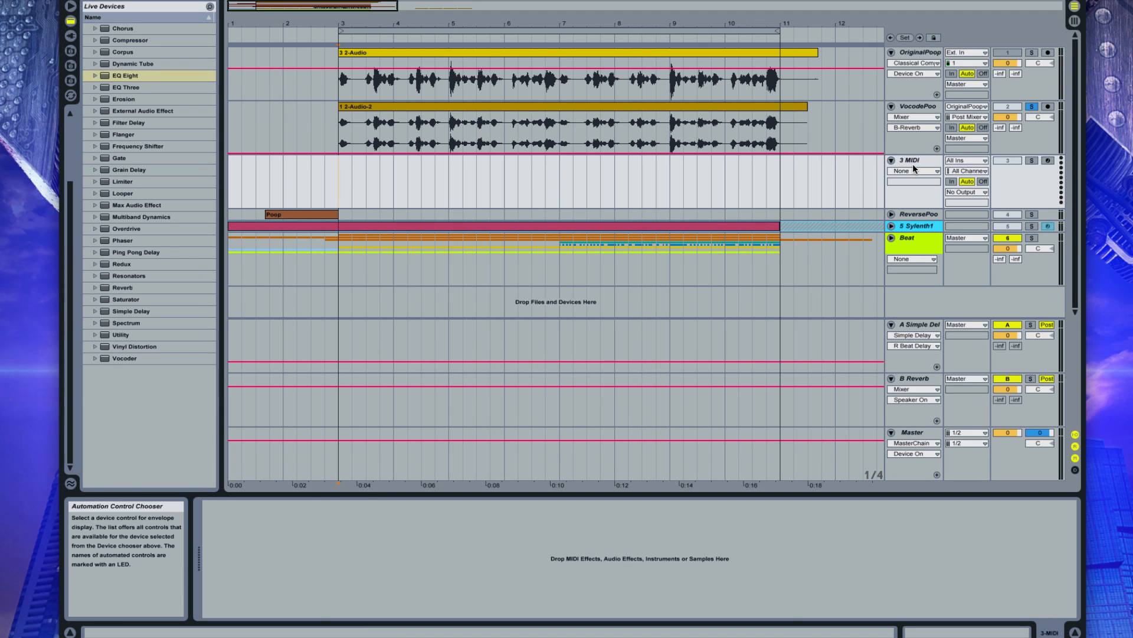
left_click(339, 180)
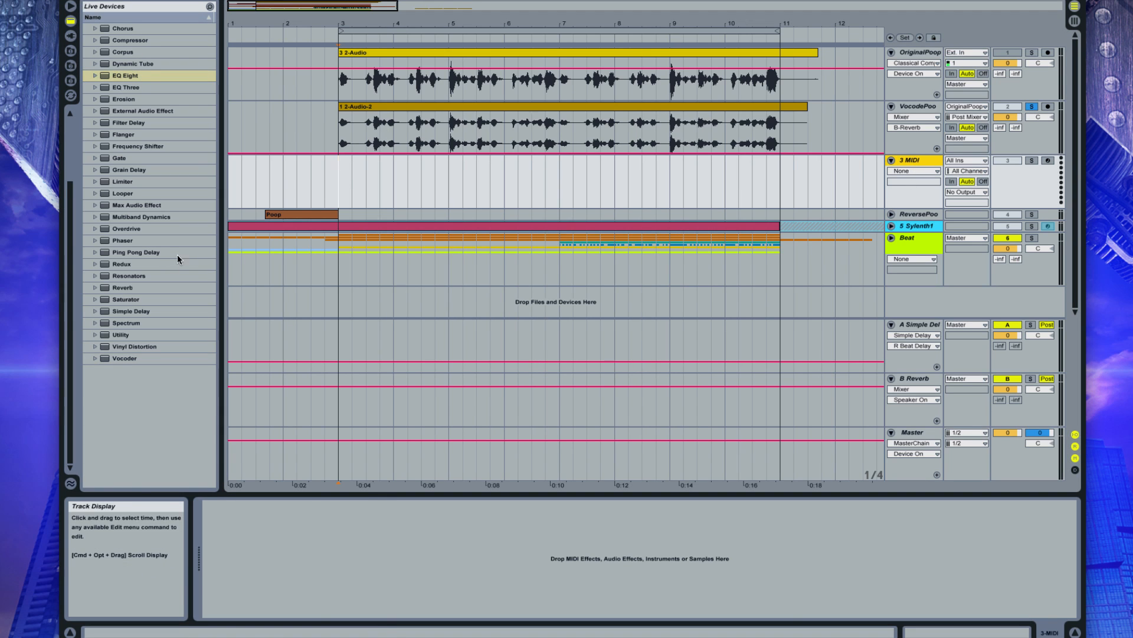
left_click(70, 36)
left_click_drag(115, 317, 357, 185)
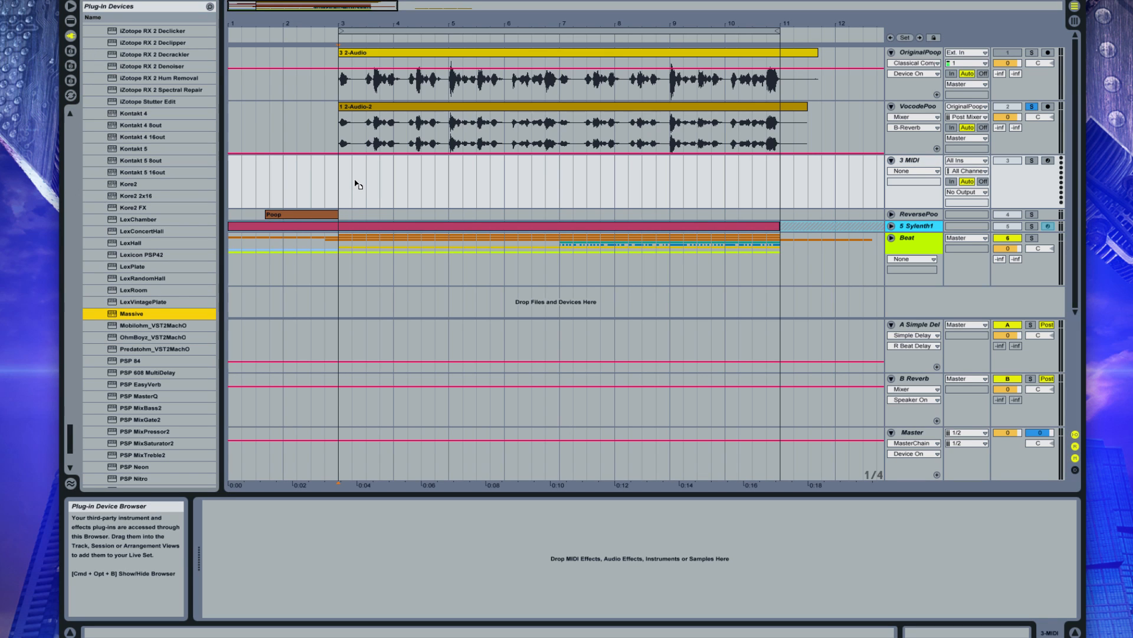
left_click_drag(356, 185, 357, 184)
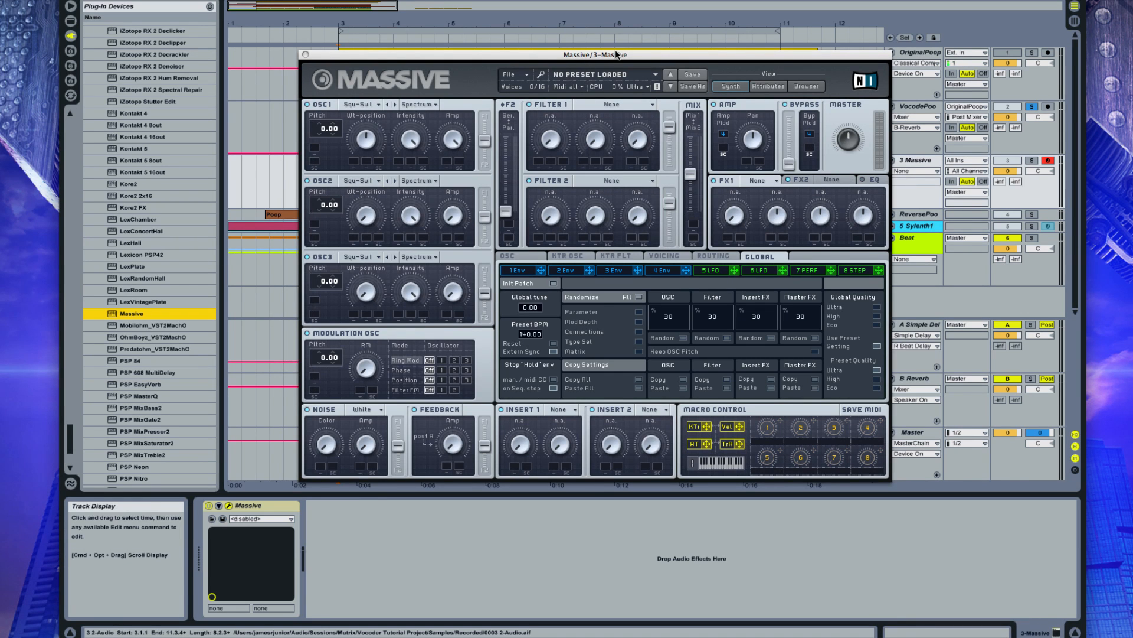
left_click_drag(607, 55, 711, 64)
left_click(399, 59)
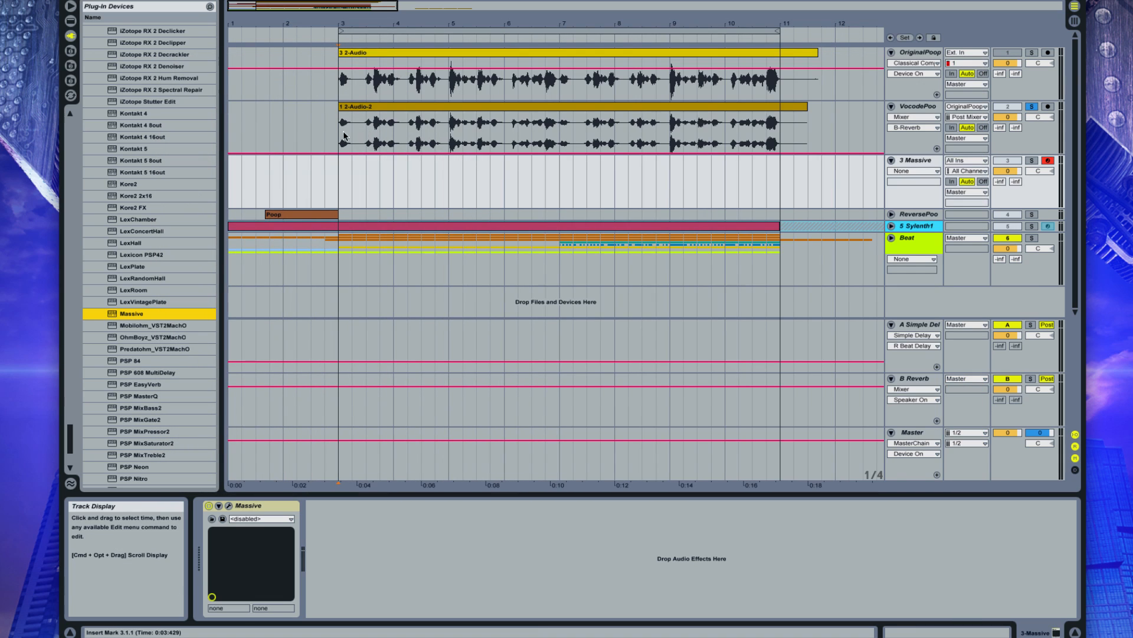
Step: Set the carrier of the Vocoder on the VocodePoo track to External
left_click(373, 108)
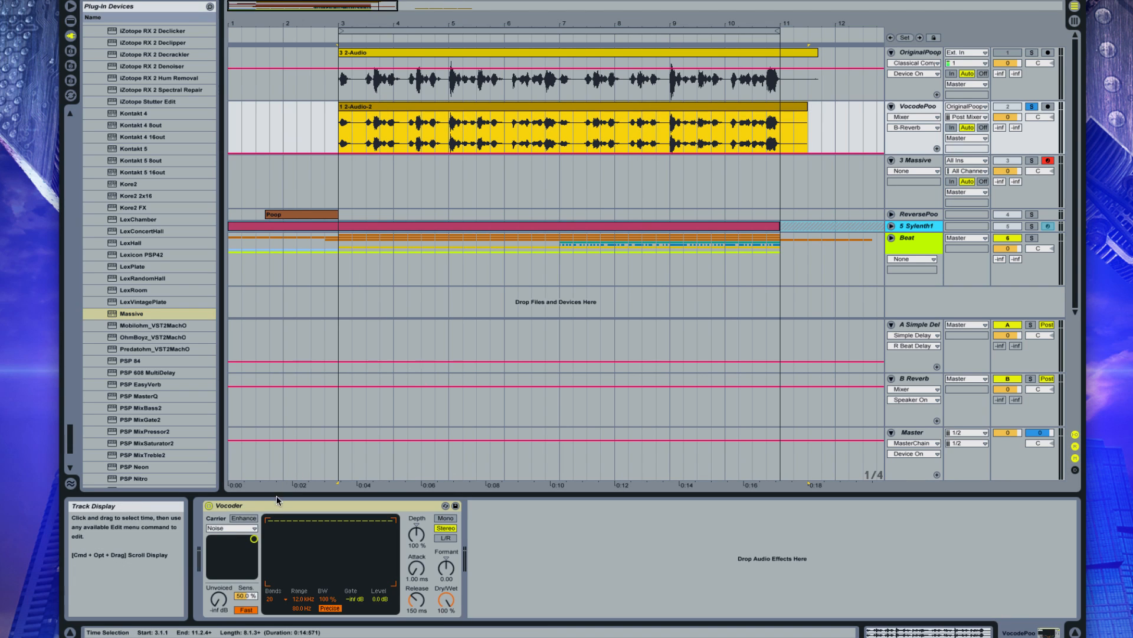
left_click(255, 529)
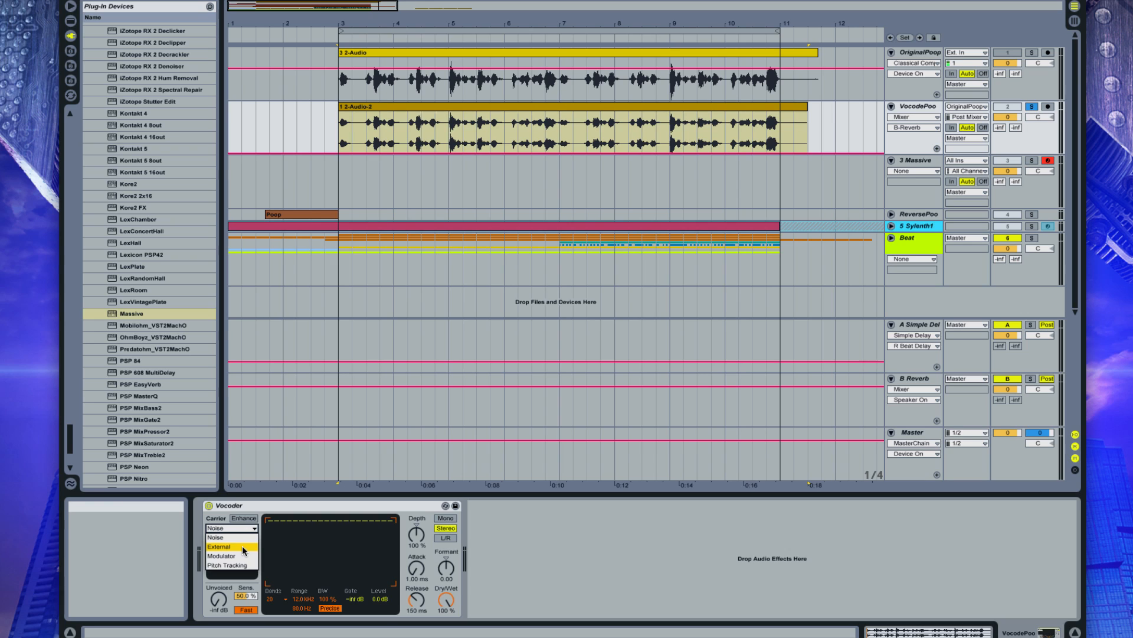
left_click(242, 546)
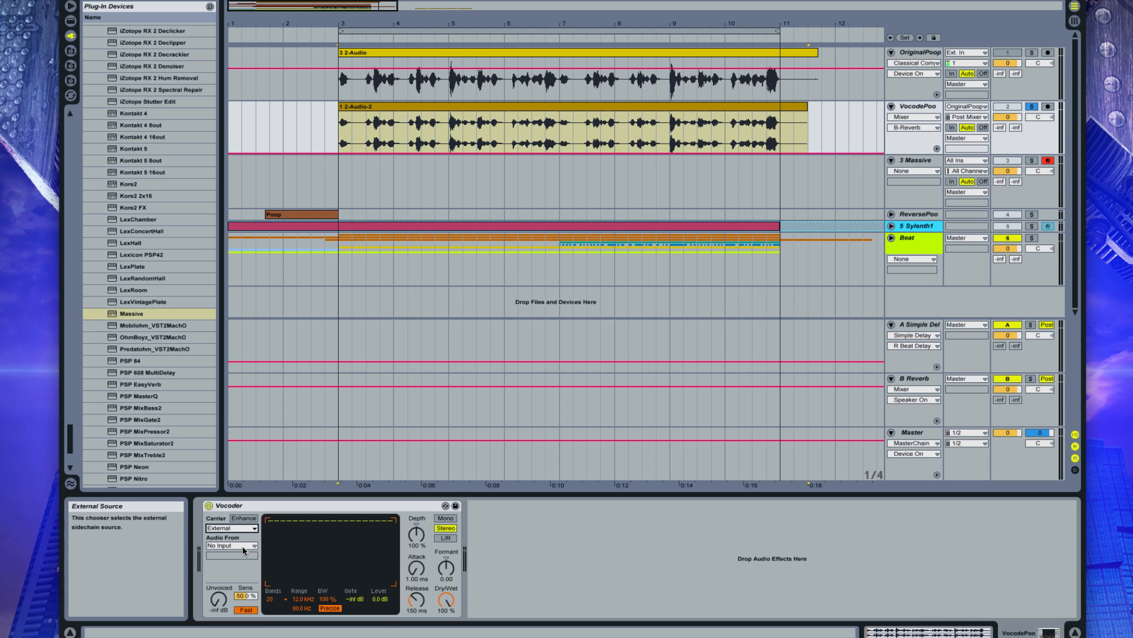
Step: Rename the Massive track to VocodePower
left_click(928, 162)
key("ctrl+r")
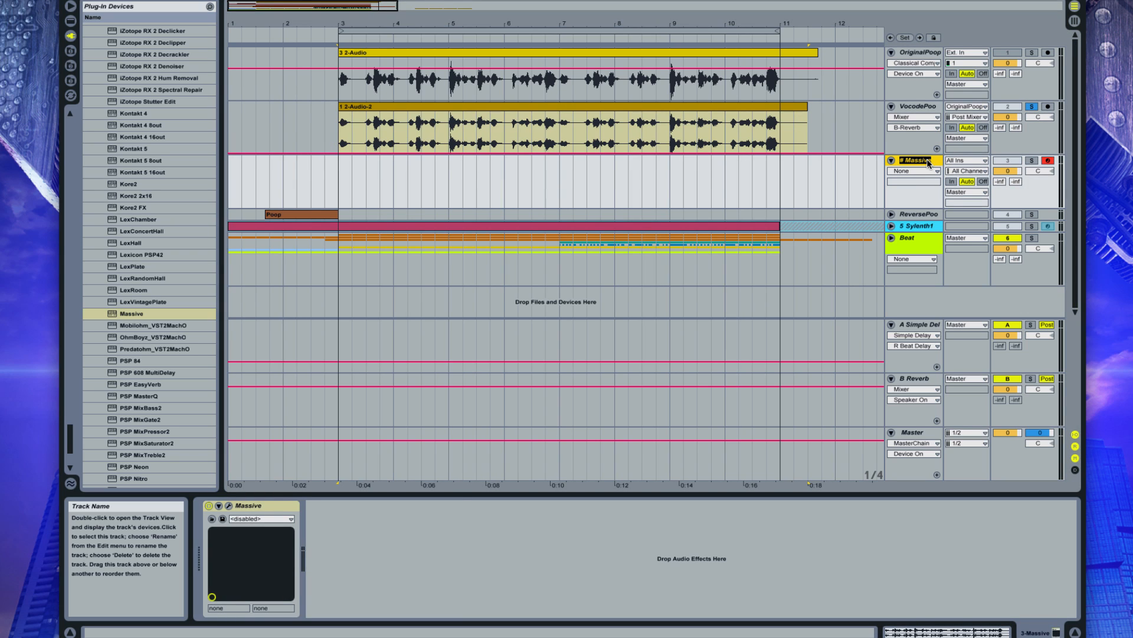
type("VocodePow")
Step: Choose VocodePower as the external audio source for the Vocoder on the VocodePoo track
left_click(915, 107)
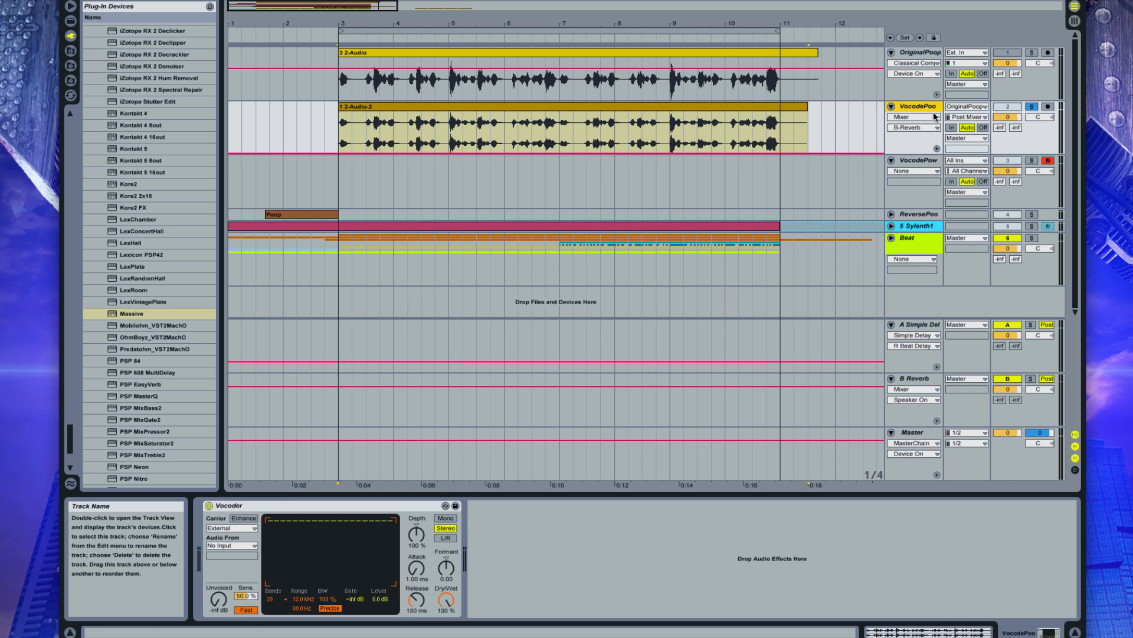
left_click(337, 139)
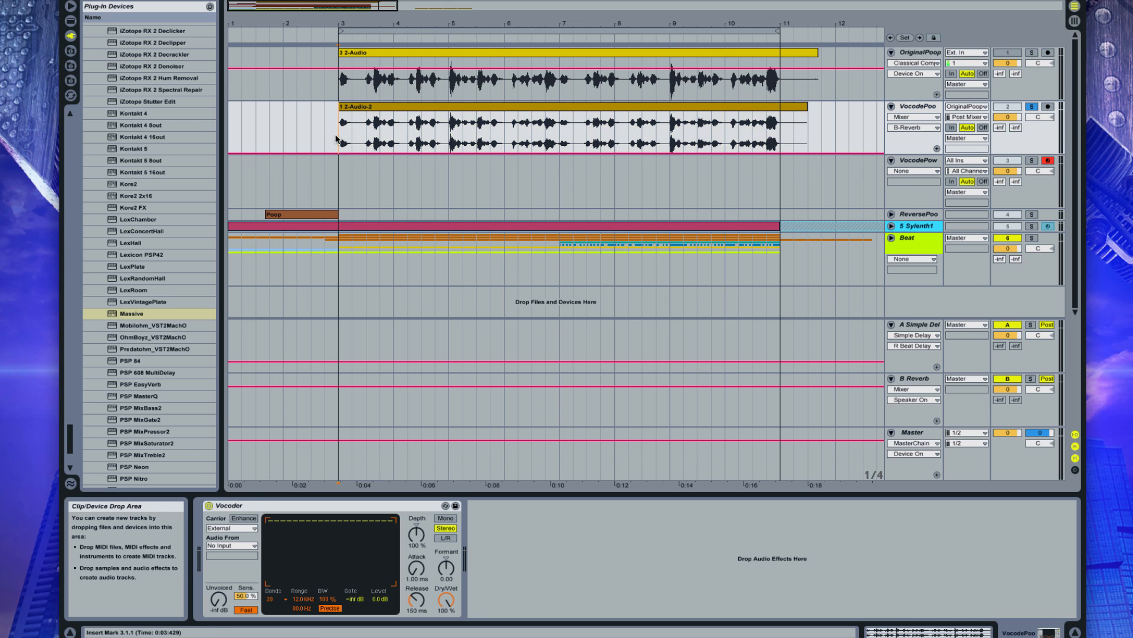
left_click(255, 546)
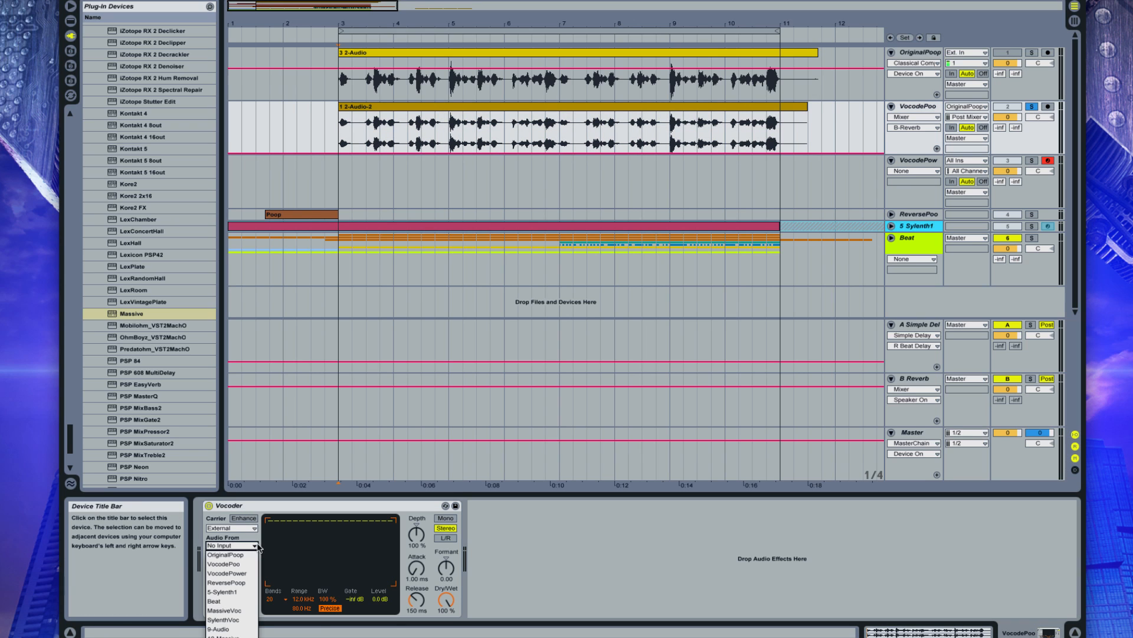
left_click(246, 574)
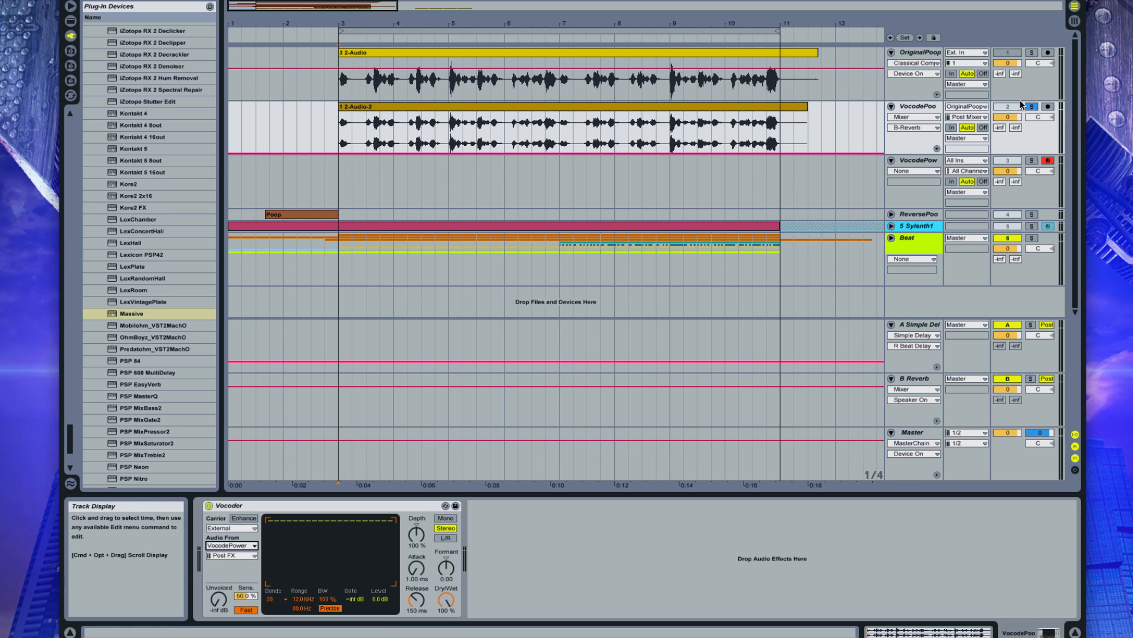
Step: Select the start of bar 3 on the VocodePower track and switch the solo to the 5 Sylenth1 track
left_click(345, 177)
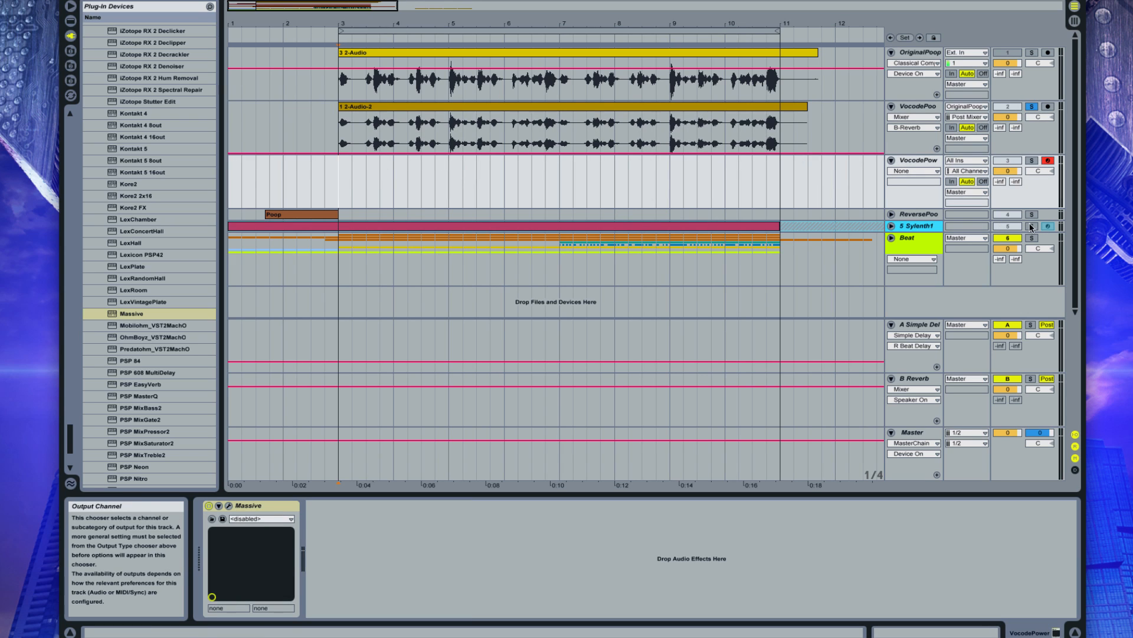
left_click(1032, 227)
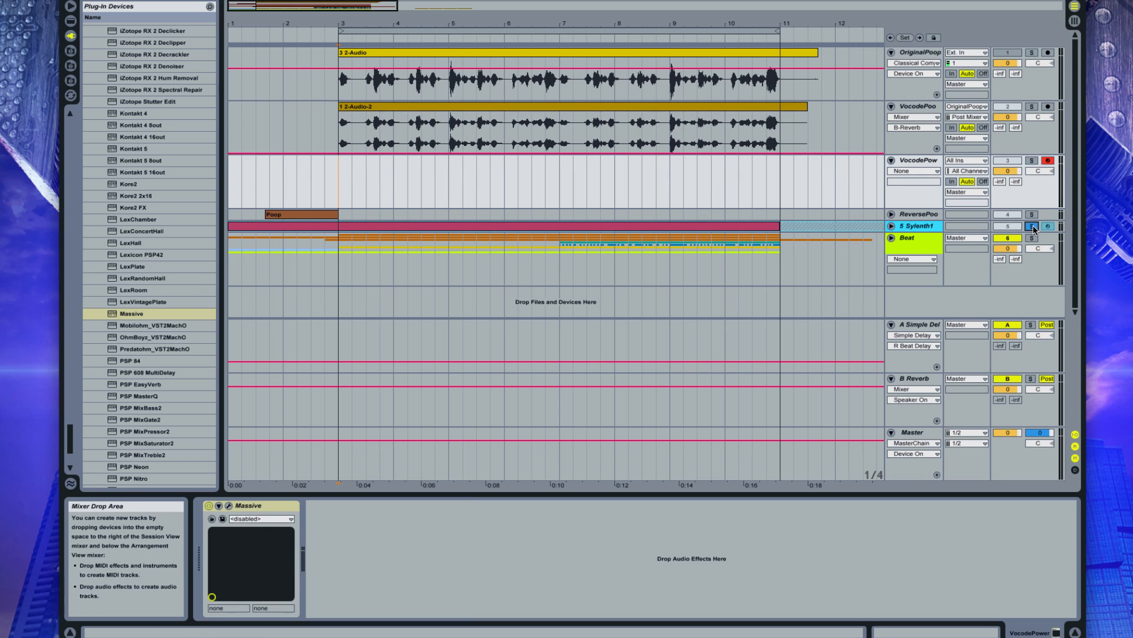
Step: Listen to the soloed 5 Sylenth1 part from bar 3 and bring back the VocodePower track's device view
key("space")
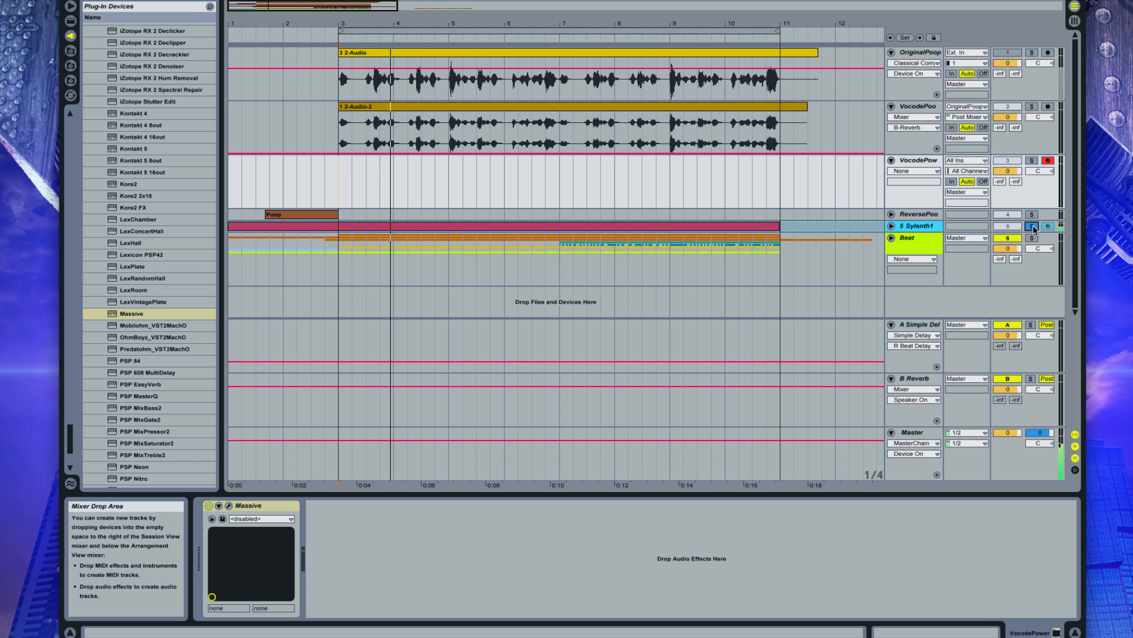
left_click(955, 634)
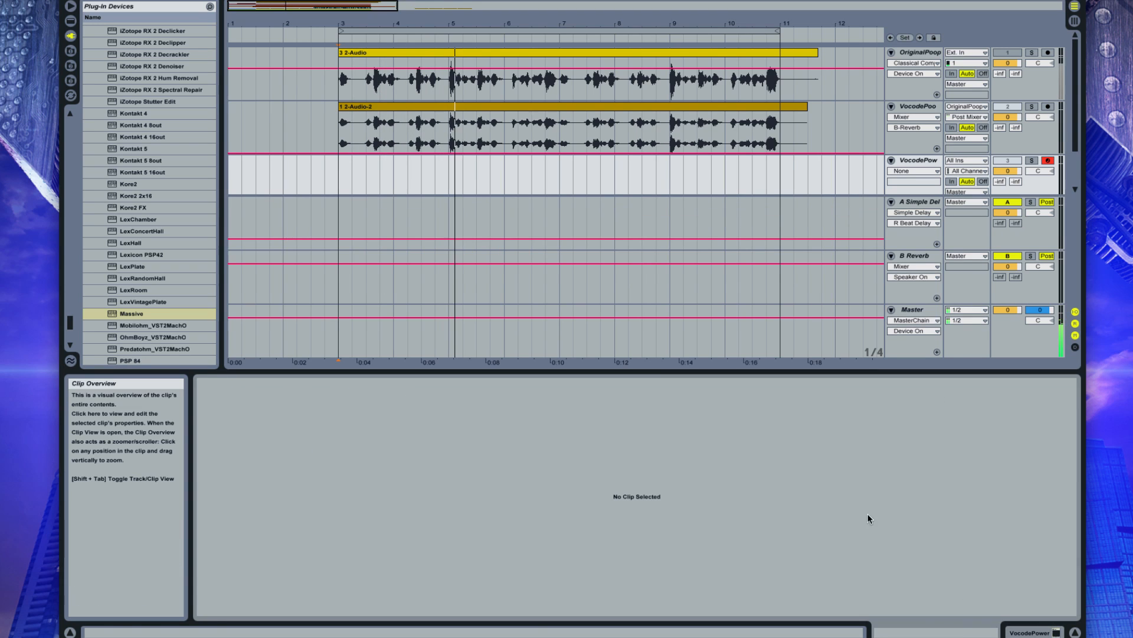
key("space")
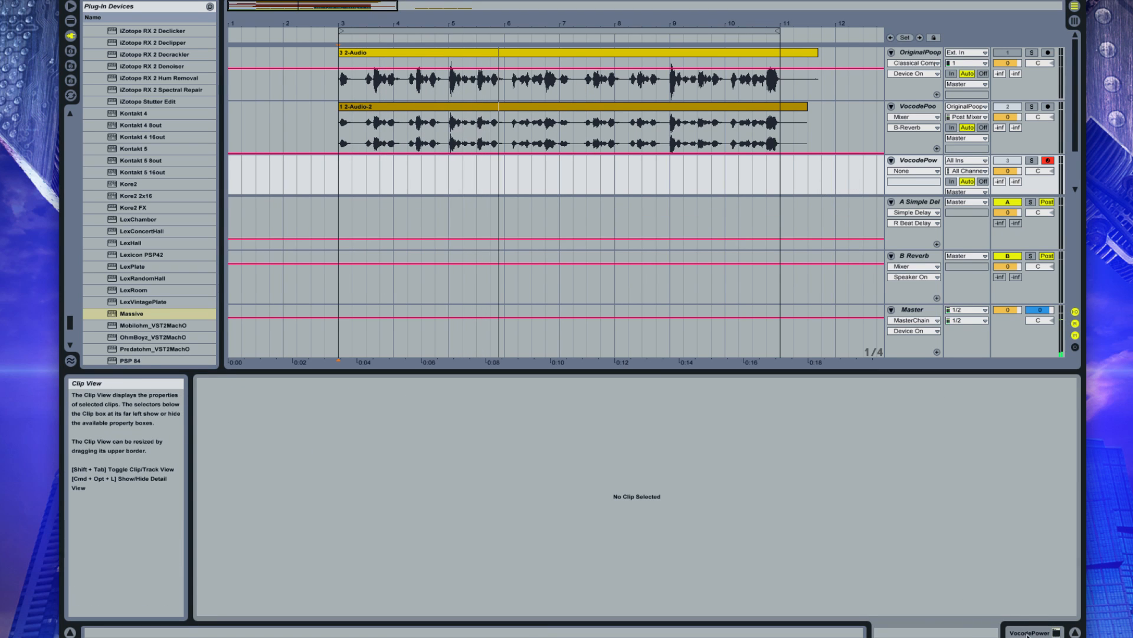
left_click(1031, 633)
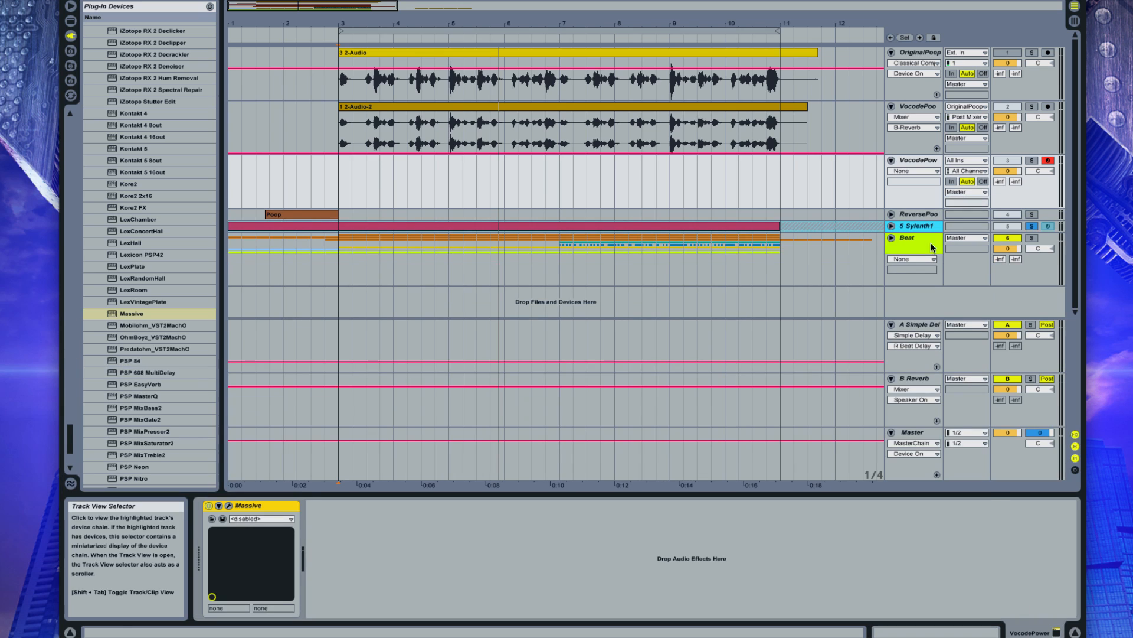
Step: Copy bars 3 to 11 of the 5 Sylenth1 MIDI clip onto the VocodePower track, starting at bar 3
left_click(769, 226)
left_click(939, 633)
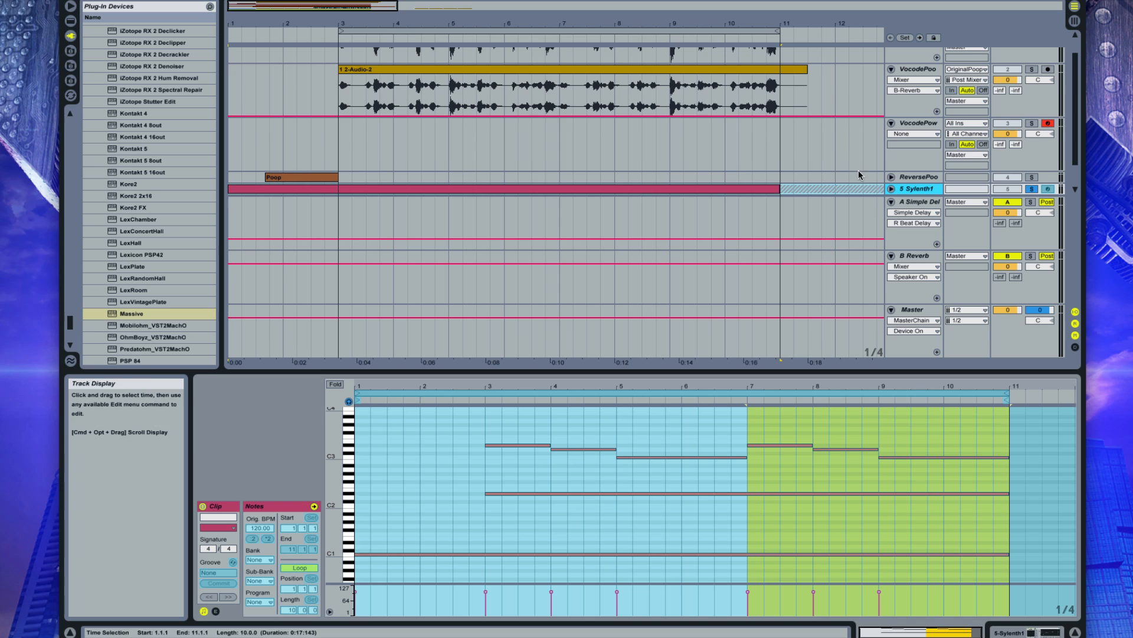
left_click(892, 188)
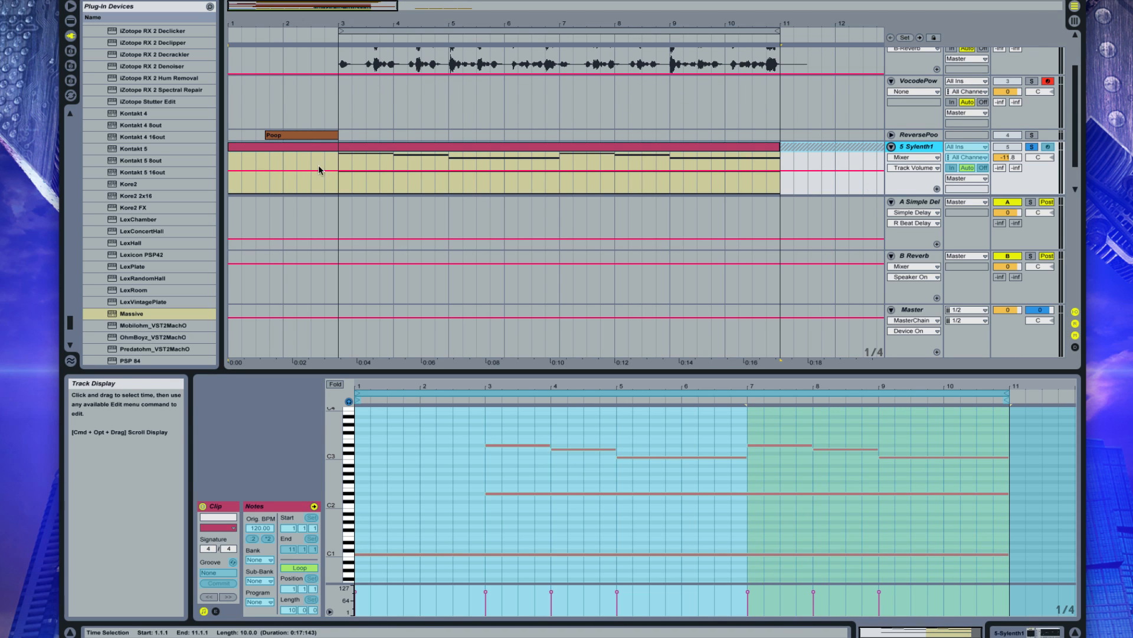
left_click_drag(338, 166, 780, 178)
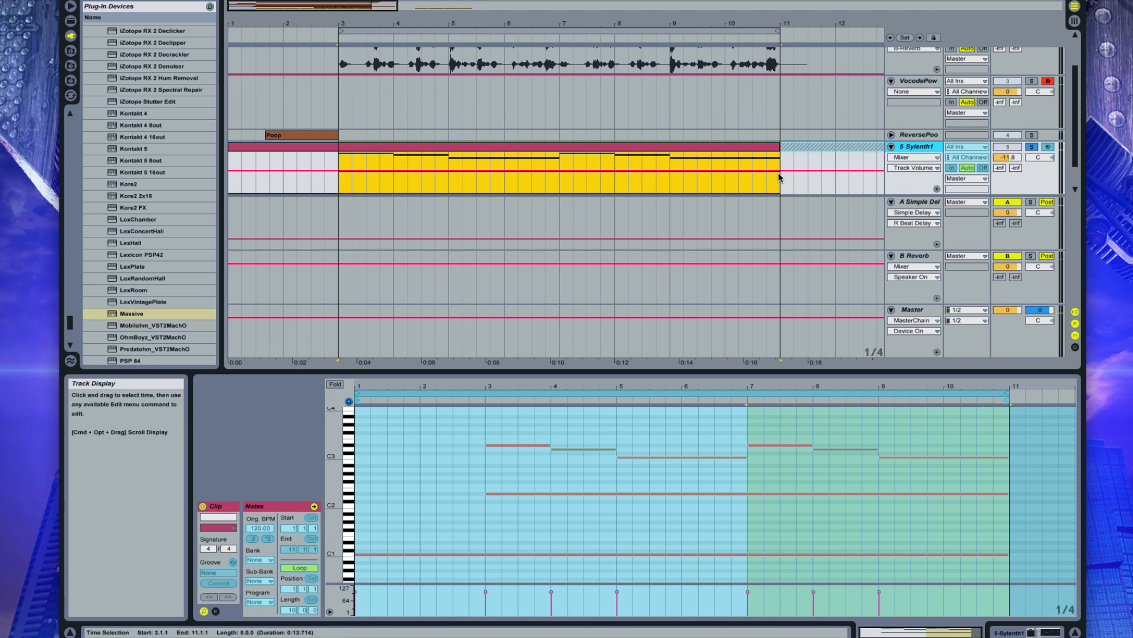
left_click(336, 100)
scroll(869, 118, "up", 3)
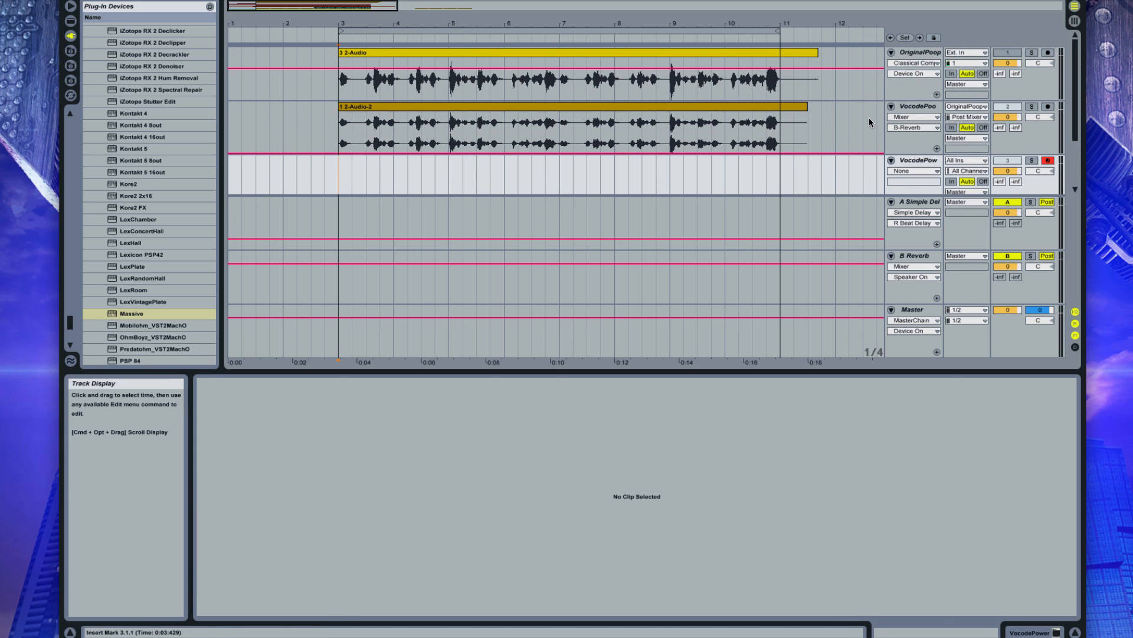
key("super+v")
scroll(639, 149, "down", 2)
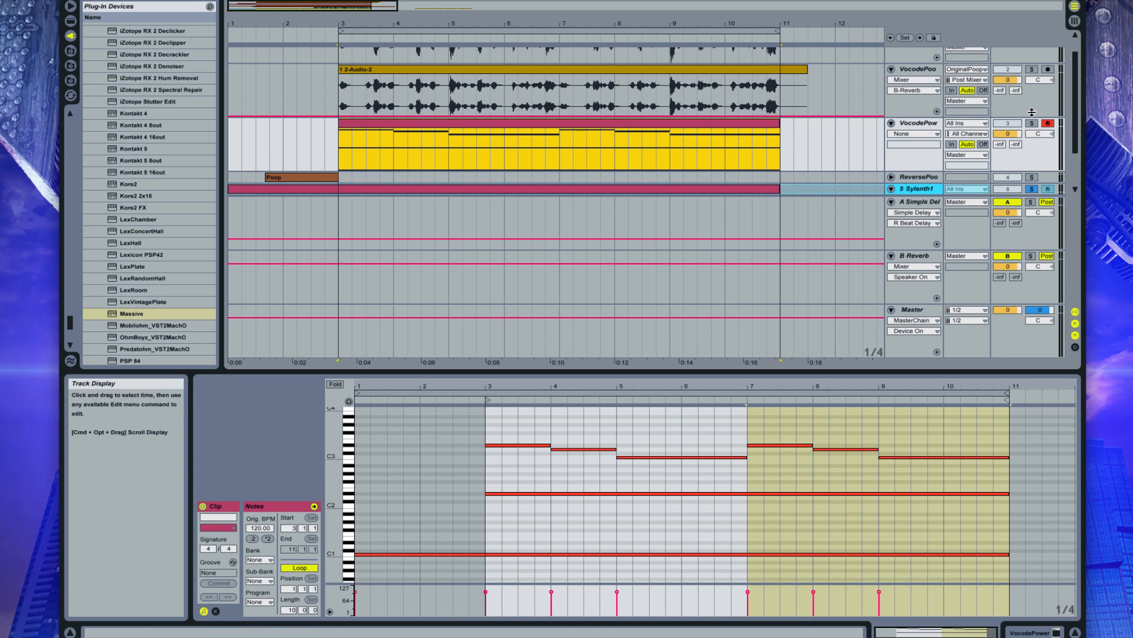
Step: Audition VocodePoo and VocodePower soloed together from bar 3 and clear both solos
left_click(556, 140)
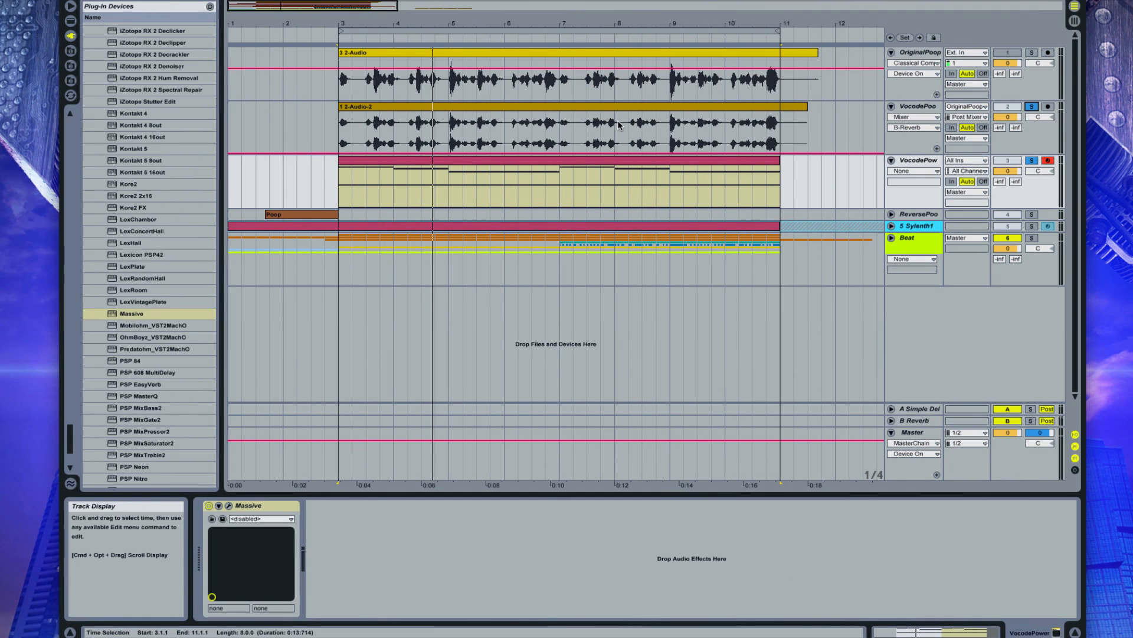
key("space")
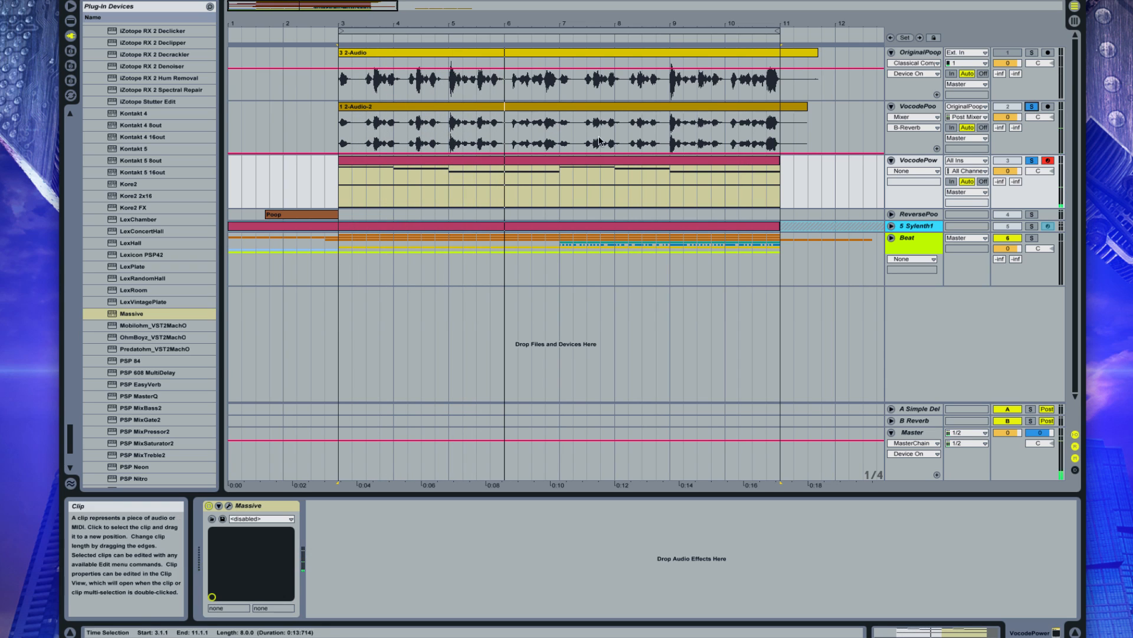
left_click(1032, 160)
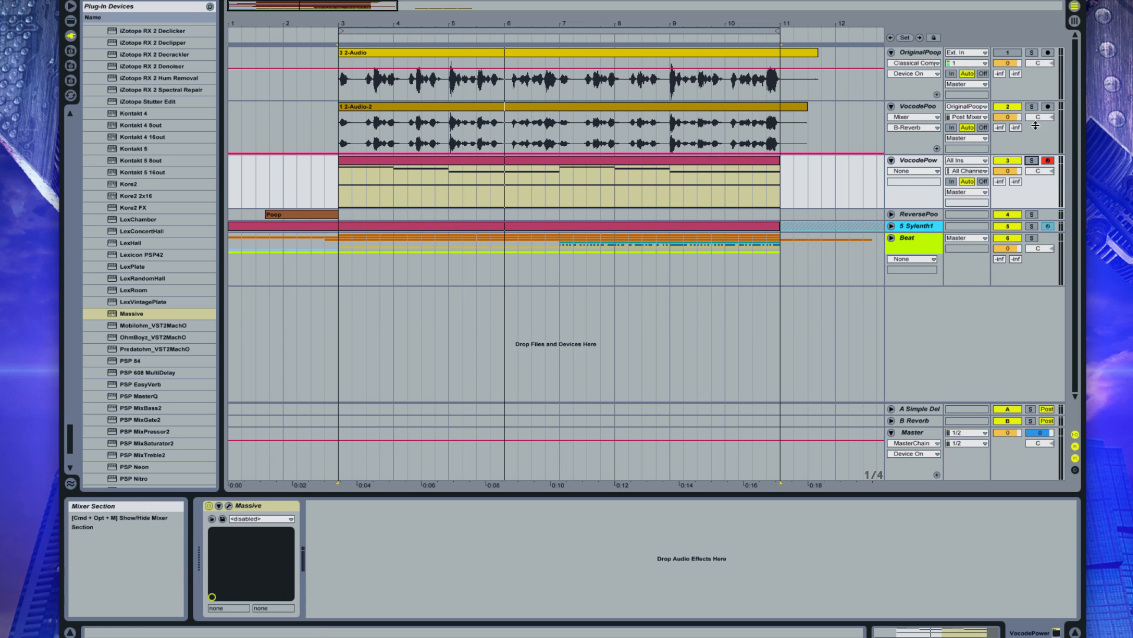
Step: Deactivate the VocodePower track and audition VocodePoo on solo from bar 3
left_click(564, 171)
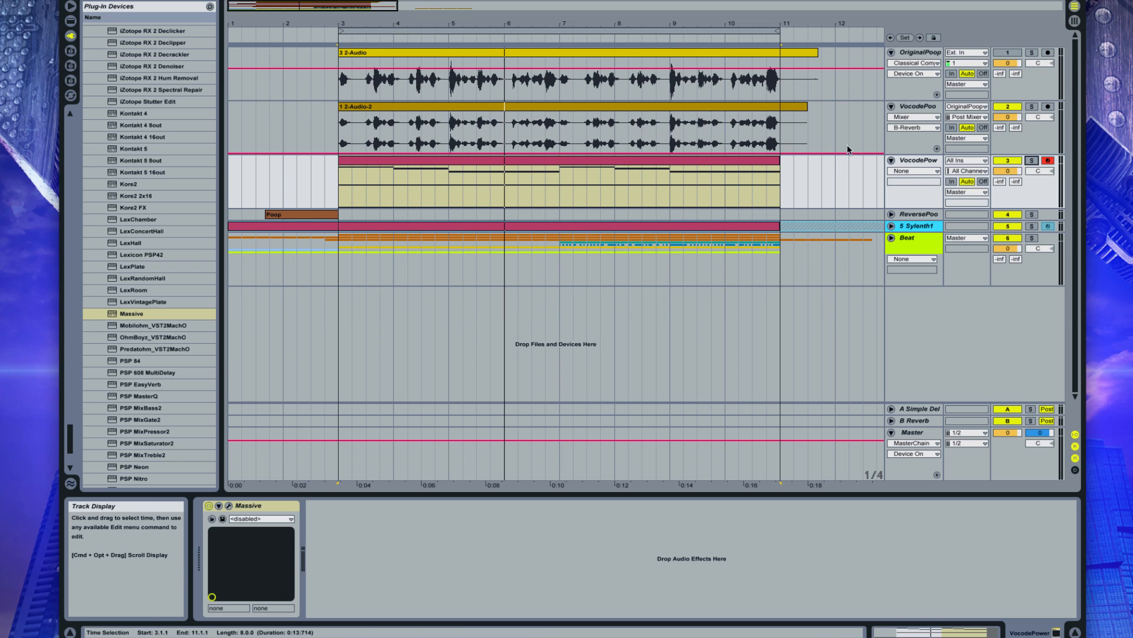
left_click(1009, 163)
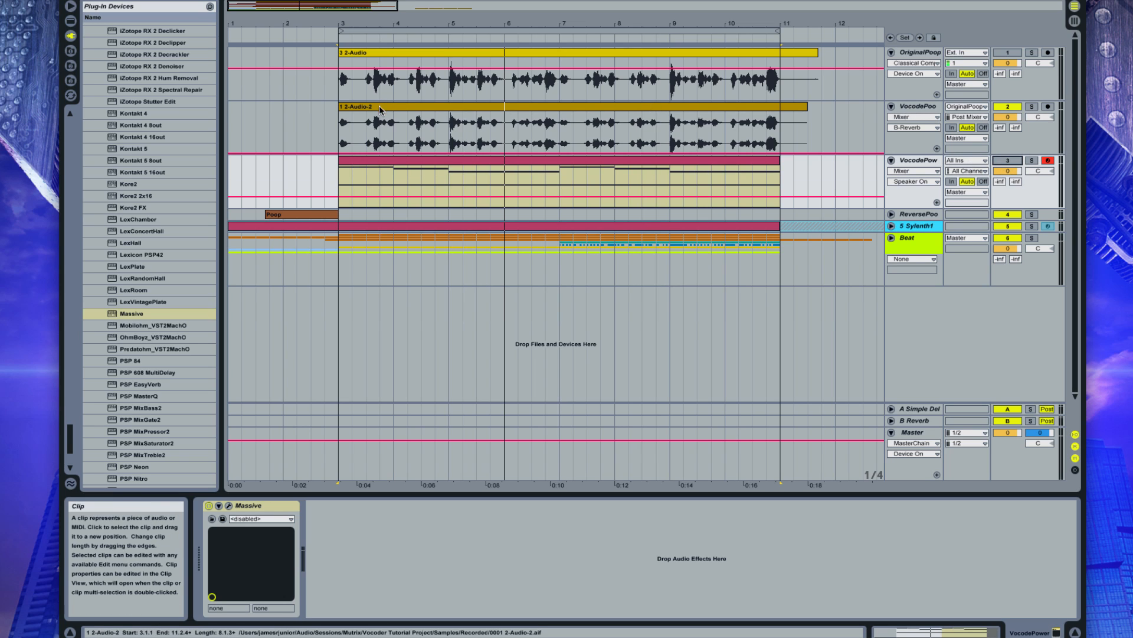
key("space")
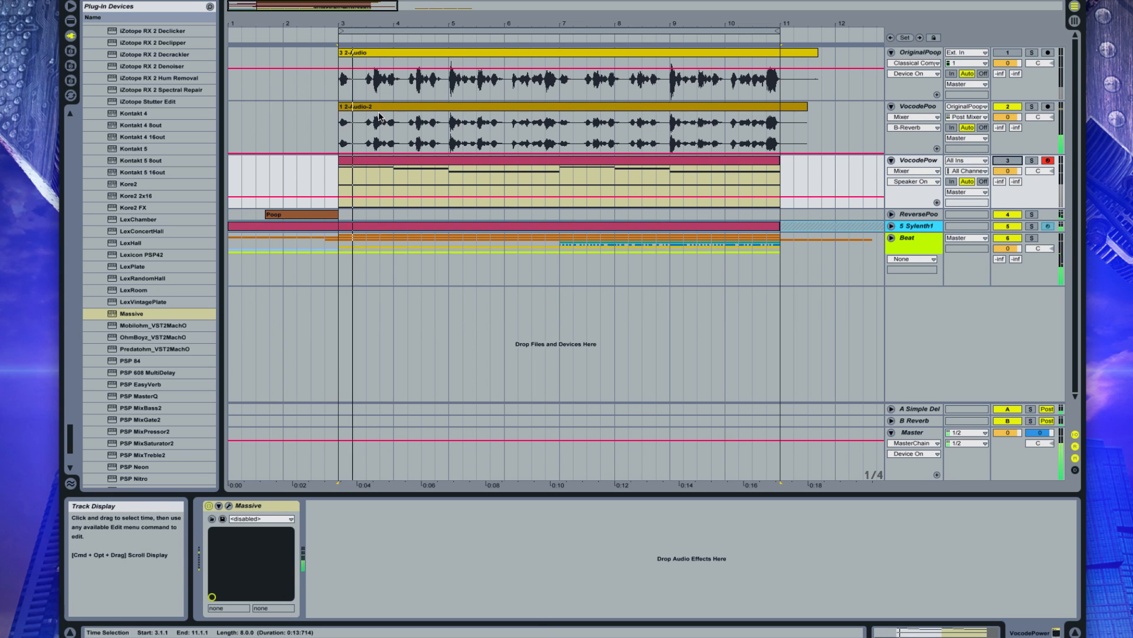
left_click(1033, 108)
key("space")
key("space")
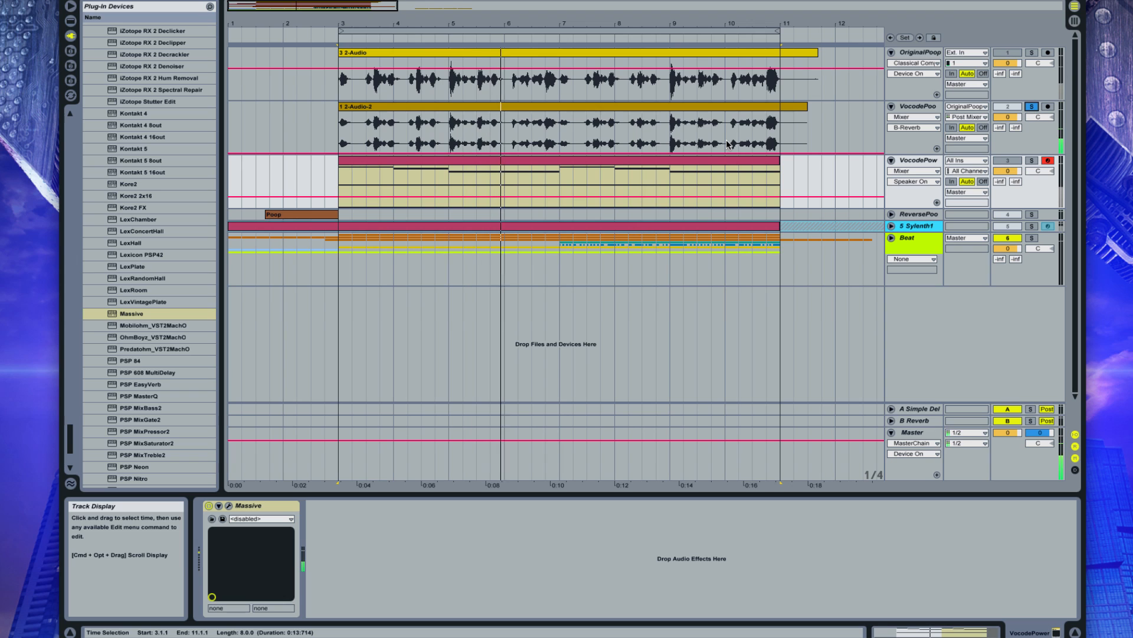
key("space")
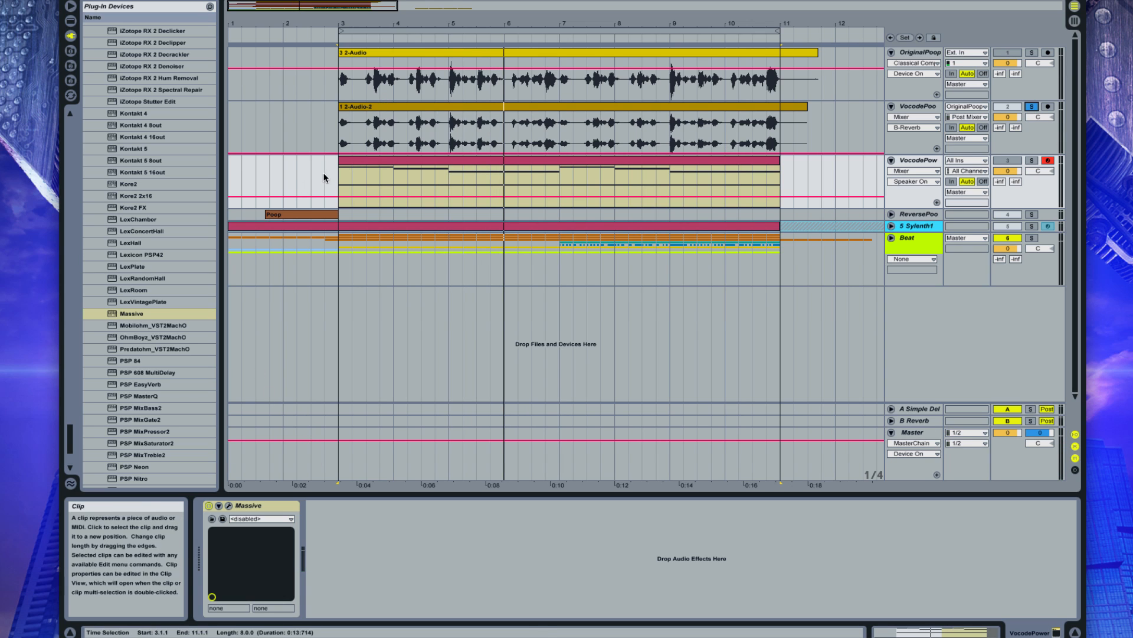
Step: Open the Massive editor for the VocodePower track and raise OSC1's Wt-position
left_click(353, 172)
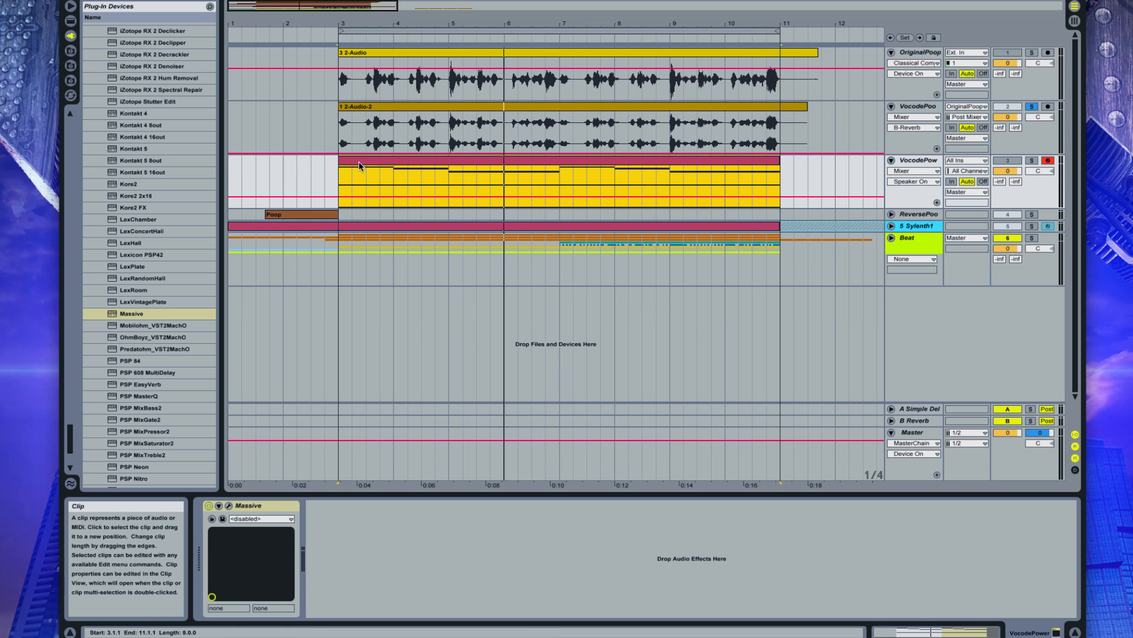
left_click(229, 506)
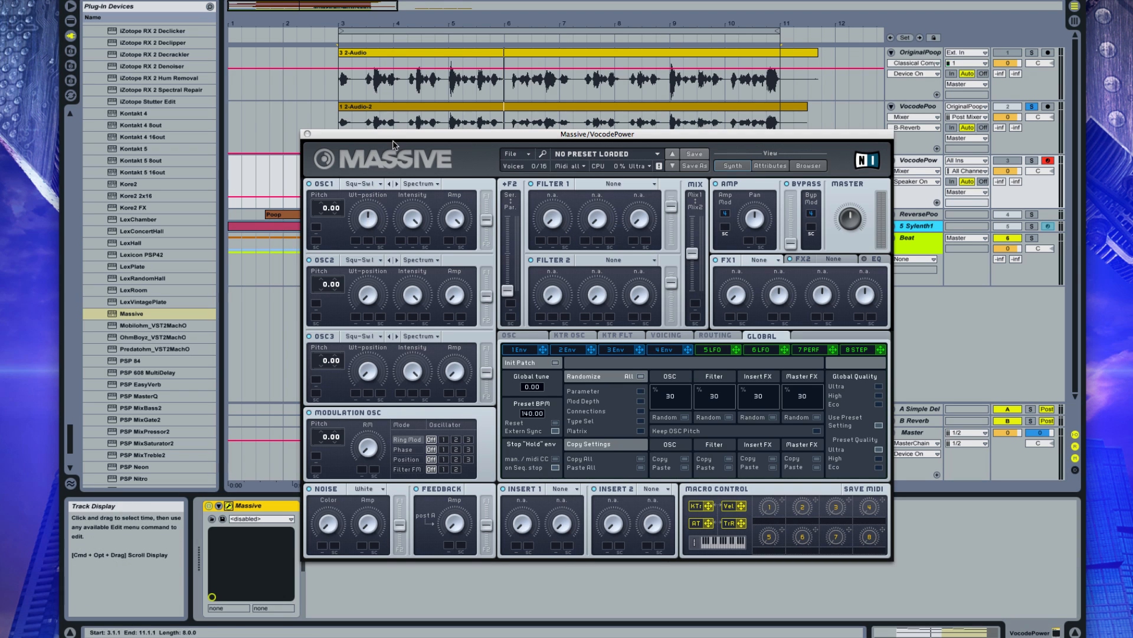
left_click_drag(393, 133, 391, 58)
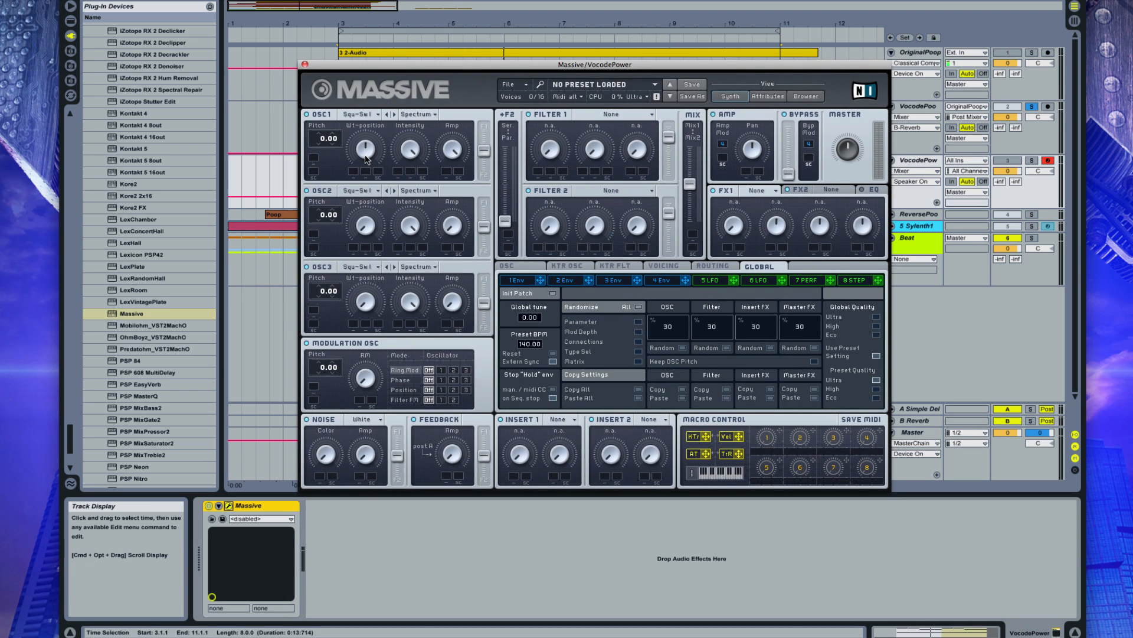
left_click(366, 157)
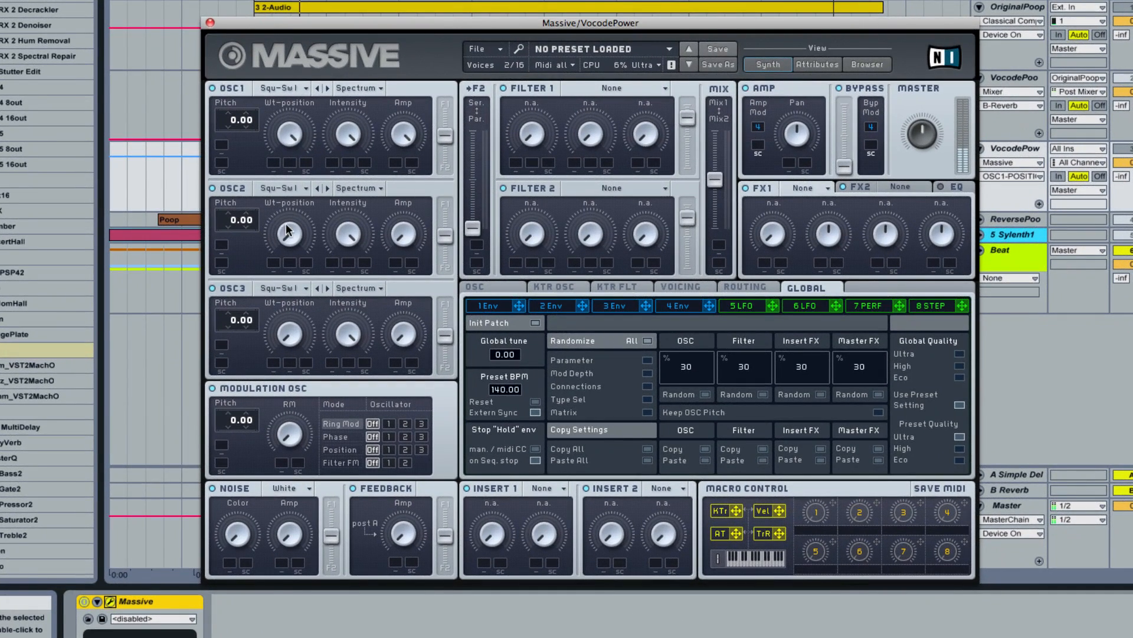
Step: In Massive's Voicing settings, set Unisono to 3 and enable a slight Pitch Cutoff spread plus a Pan Position spread near Full Inv
left_click(677, 286)
left_click_drag(530, 365, 529, 354)
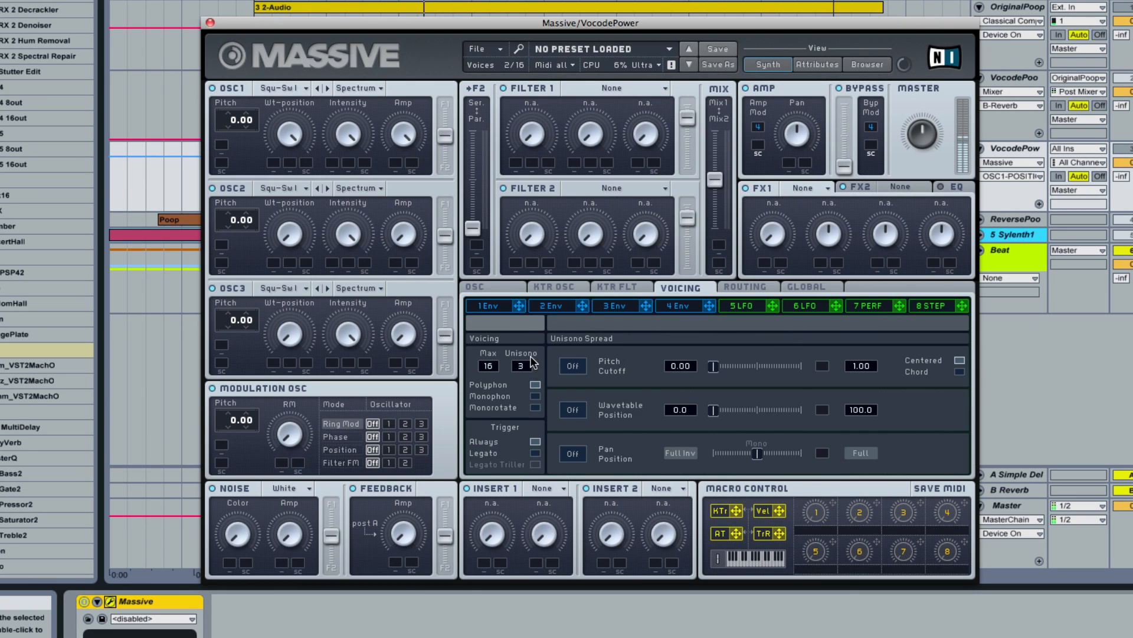
left_click(576, 368)
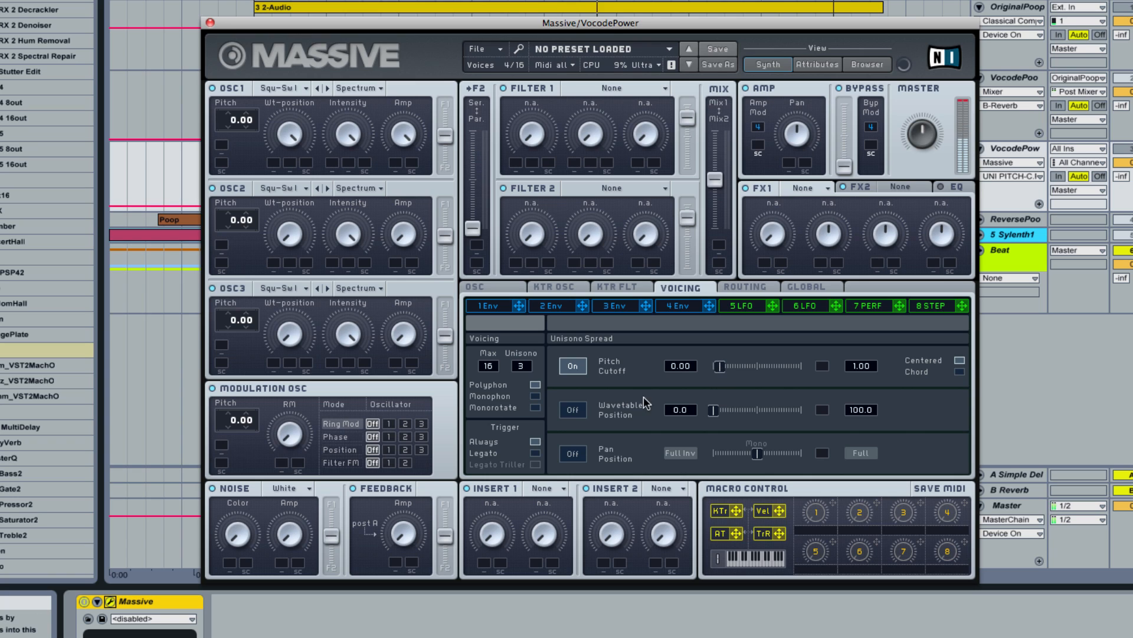
left_click(573, 454)
left_click_drag(756, 462, 725, 464)
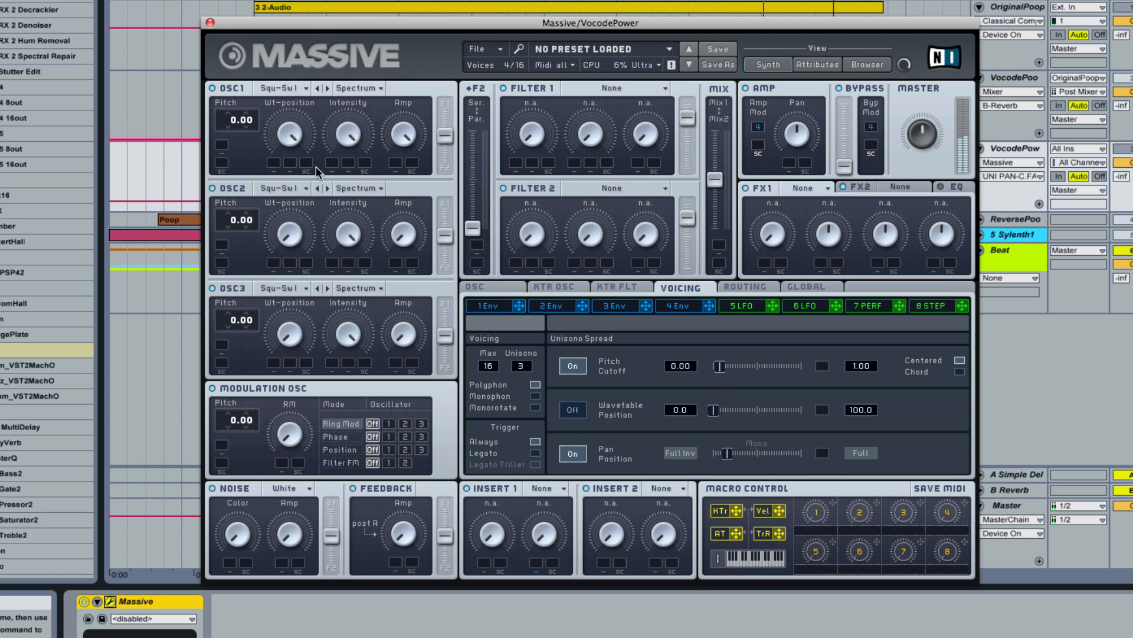
Step: Raise OSC2's Wt-position and Amp, set its pitch to -12.00, and close the Massive editor
left_click(294, 116)
left_click_drag(299, 241, 275, 119)
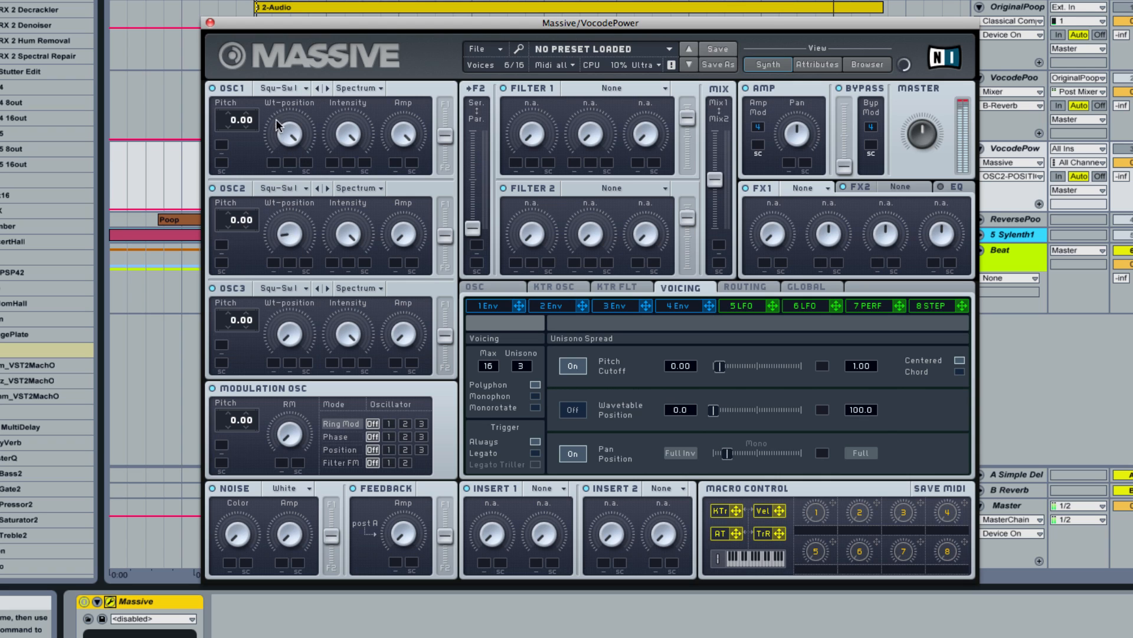
left_click_drag(406, 237, 392, 76)
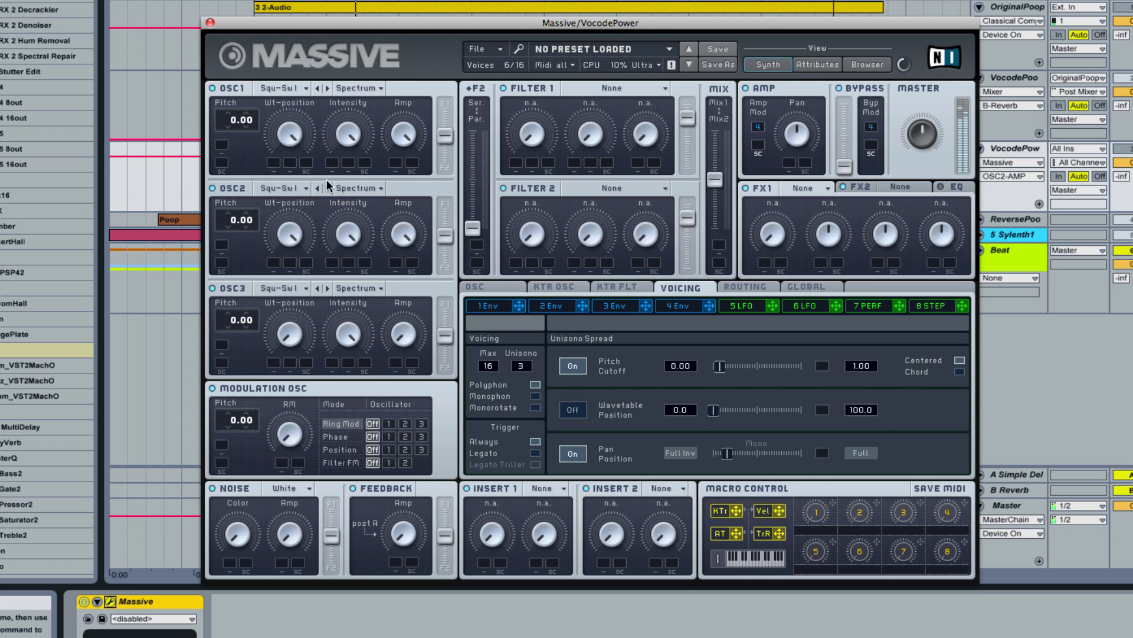
left_click_drag(236, 219, 232, 237)
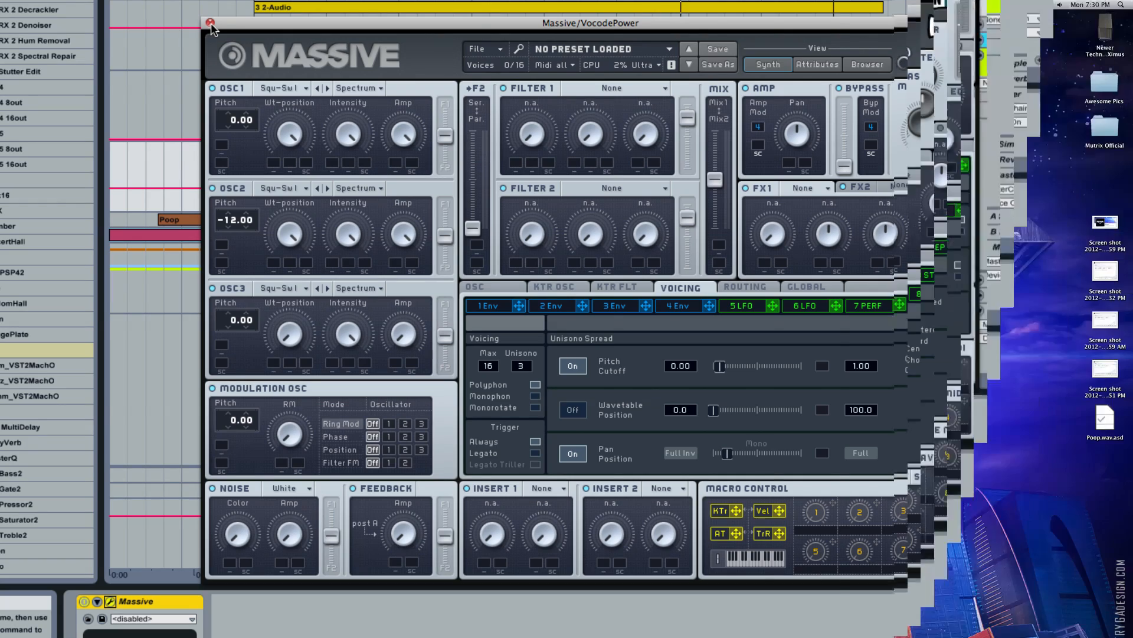
left_click(210, 23)
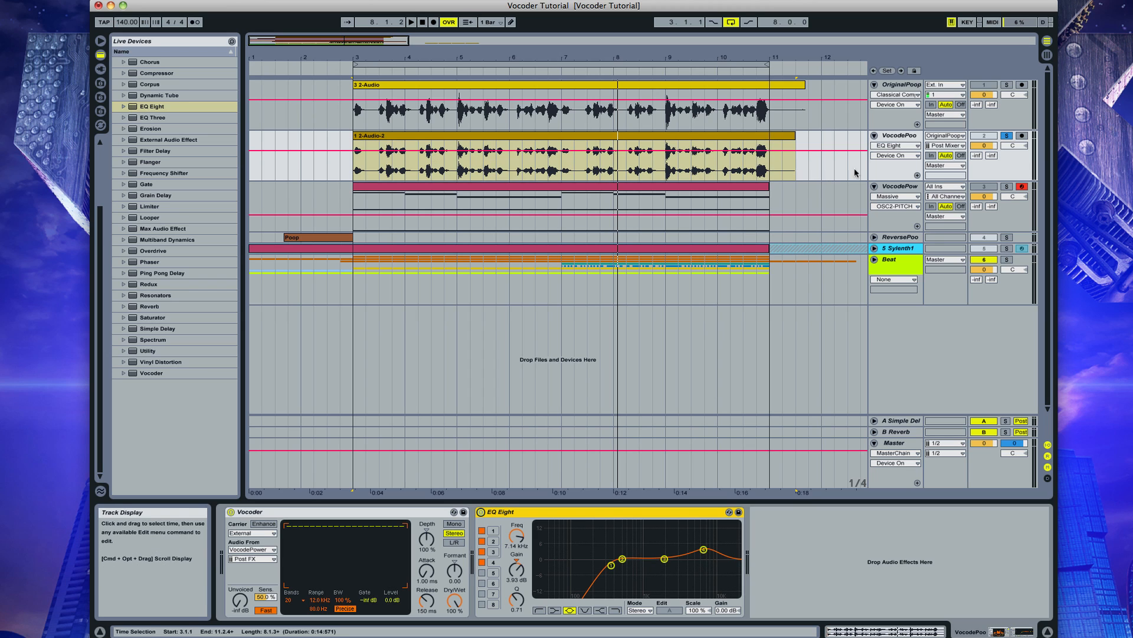
Step: Audition the equalized VocodePoo vocal from bar 3 and raise its send to the A Simple Delay return
key("space")
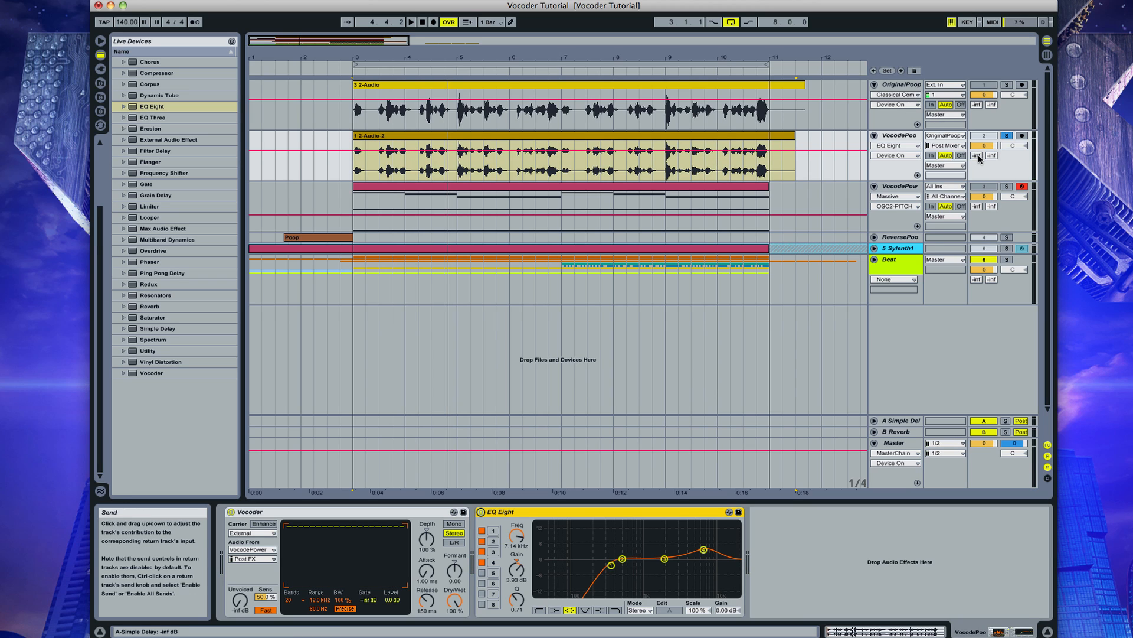
key("space")
left_click_drag(977, 157, 992, 127)
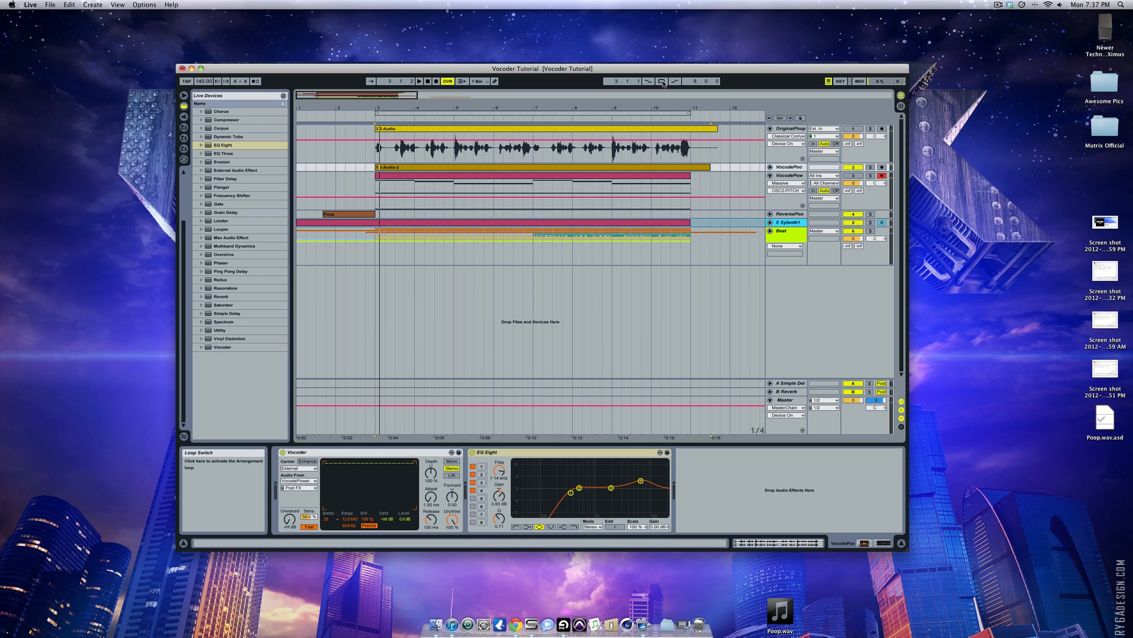
Step: Play the full arrangement from bar 2 to hear the vocoded vocal with the beat
left_click(337, 169)
key("space")
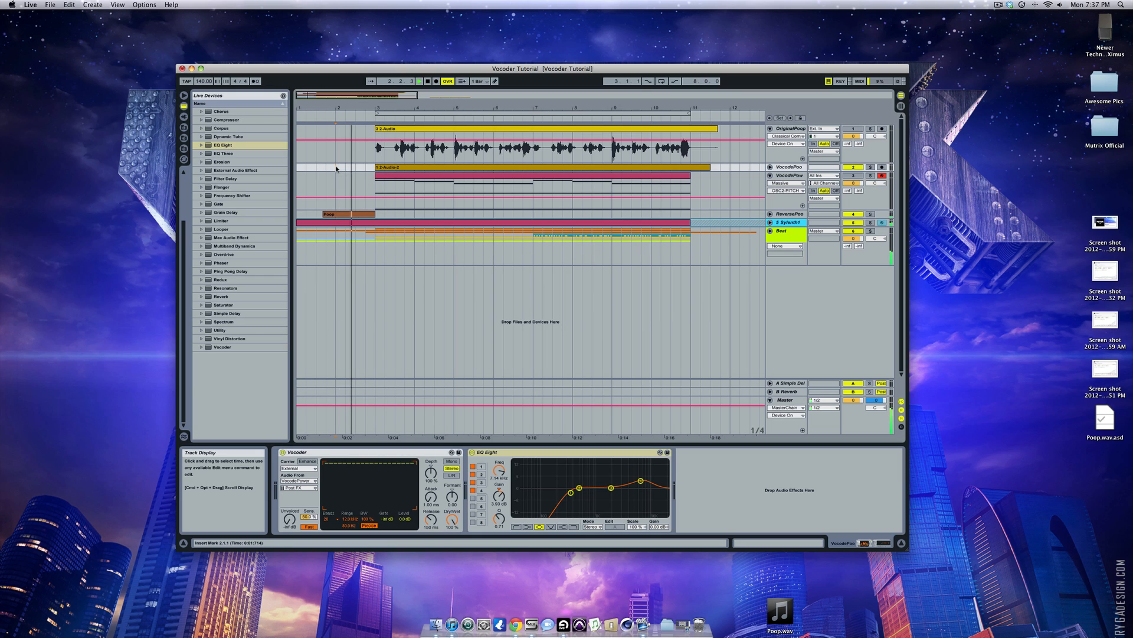